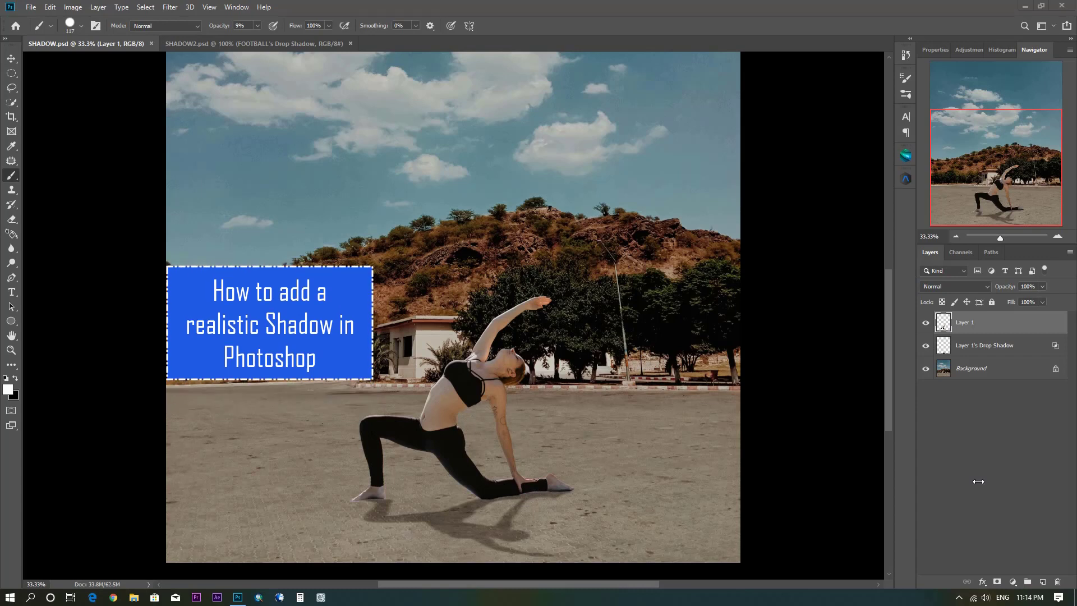
- Toggle the yoga figure and its shadow layer on and off to compare them
{"action": "left_click", "coordinate": [926, 346]}
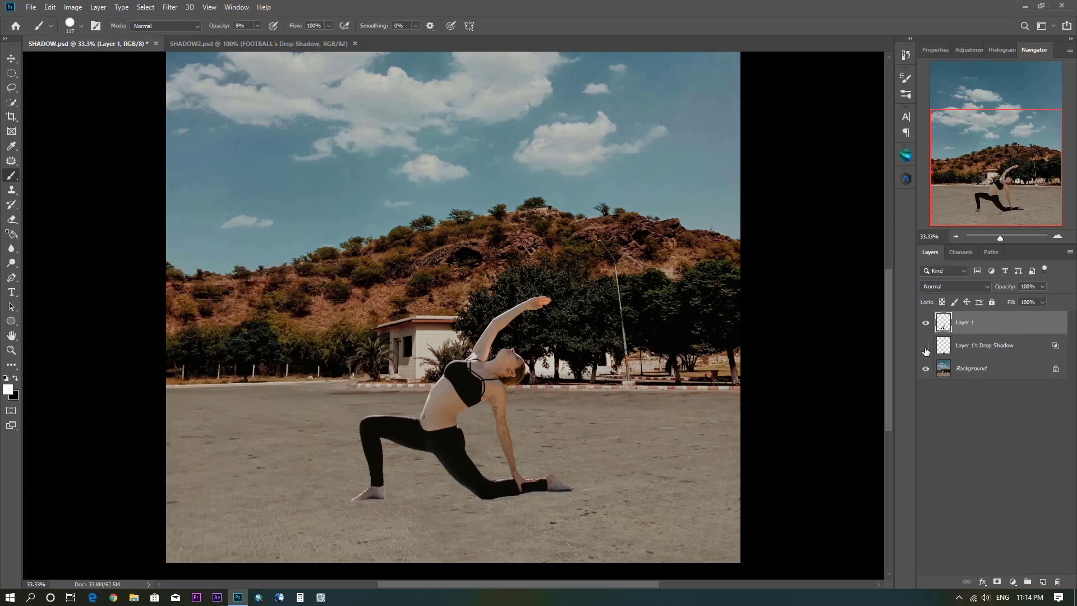
{"action": "left_click", "coordinate": [925, 348]}
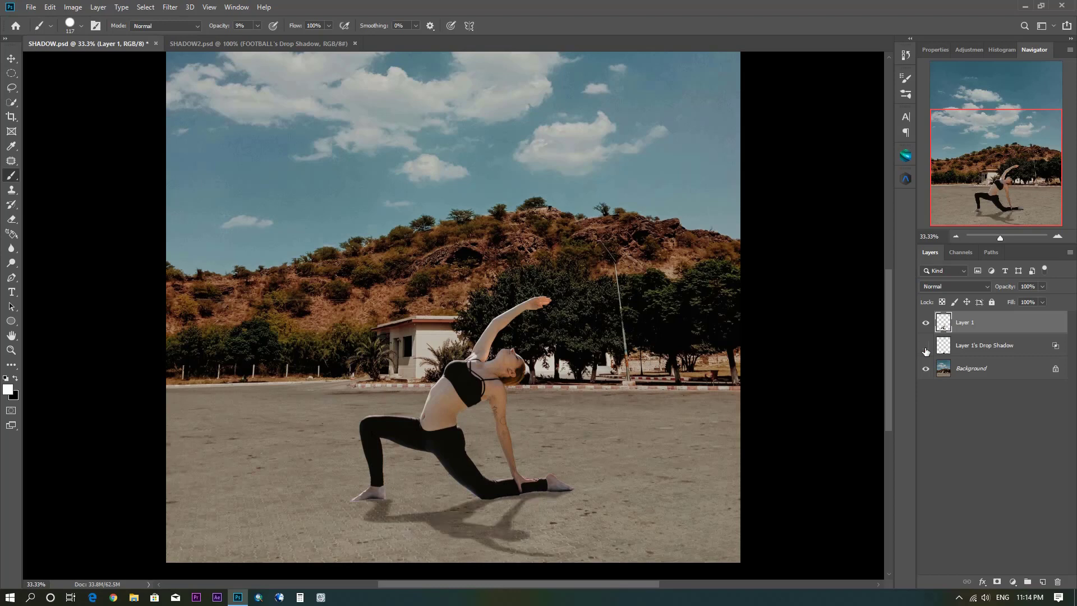
{"action": "left_click", "coordinate": [925, 348]}
{"action": "left_click", "coordinate": [926, 348]}
{"action": "left_click", "coordinate": [924, 324]}
{"action": "left_click", "coordinate": [924, 323]}
- In the FOOTBALL document, toggle the reflected shadow and the text visibility to compare
{"action": "left_click", "coordinate": [274, 43]}
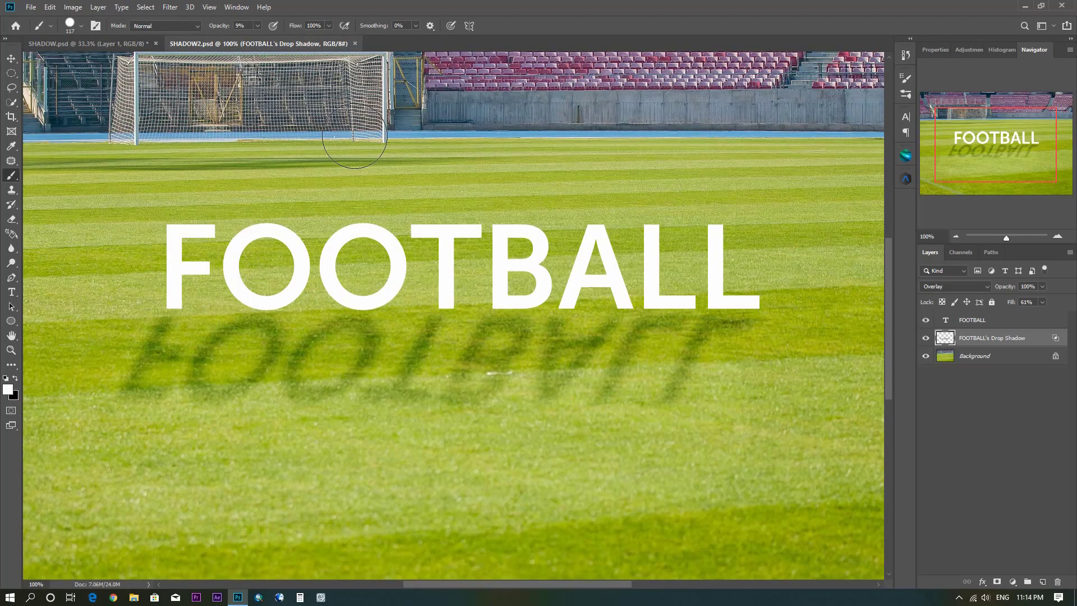
{"action": "left_click", "coordinate": [925, 338]}
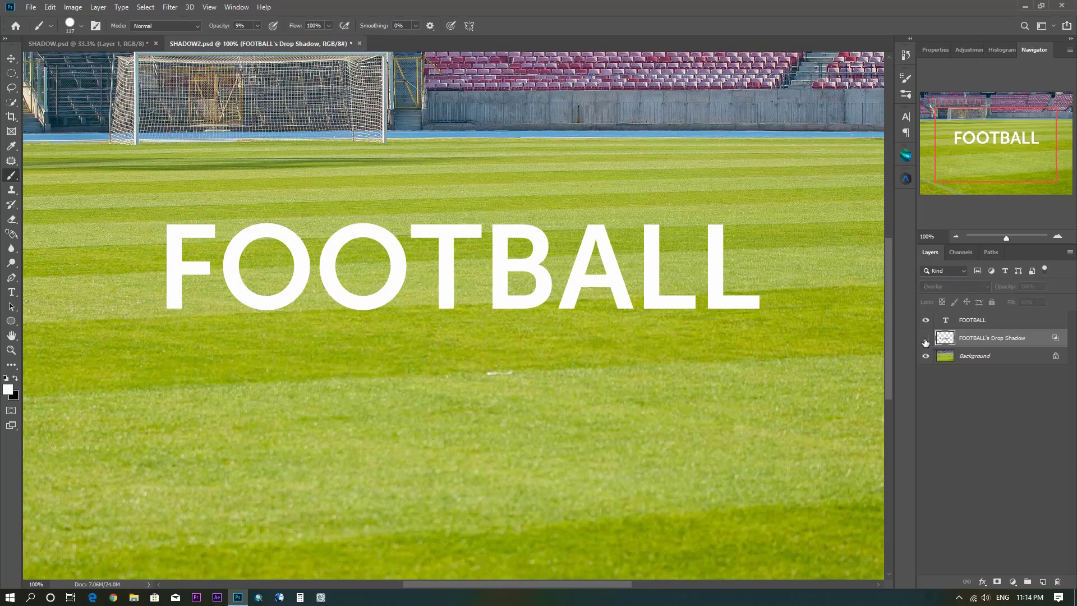
{"action": "left_click", "coordinate": [925, 338]}
{"action": "left_click", "coordinate": [925, 338]}
{"action": "left_click", "coordinate": [925, 338]}
{"action": "left_click", "coordinate": [925, 320]}
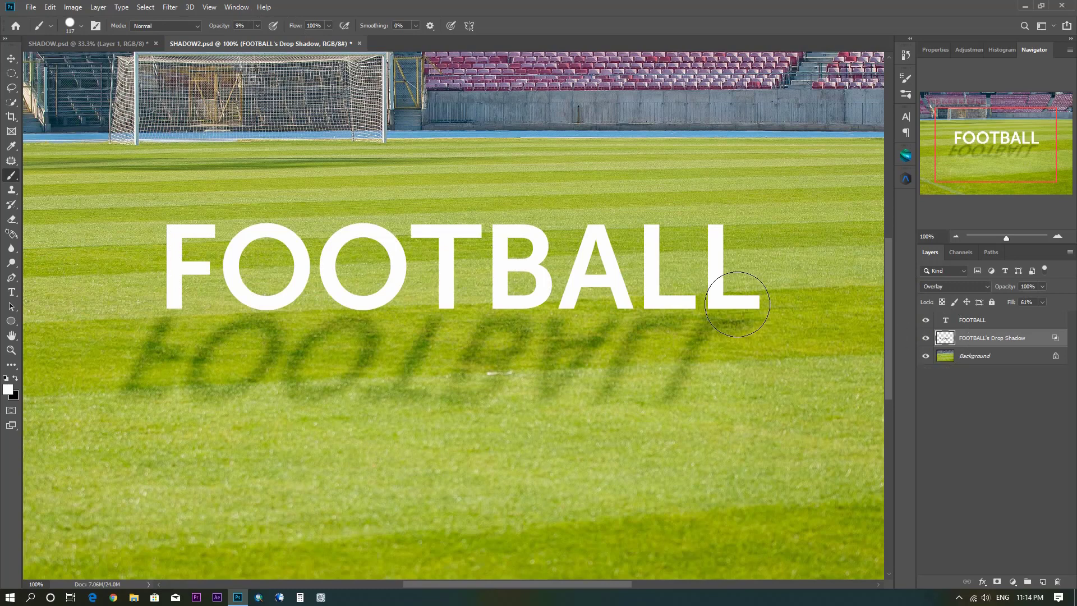
- Back in the yoga image, delete the Layer 1's Drop Shadow layer and select Layer 1
{"action": "left_click", "coordinate": [132, 46]}
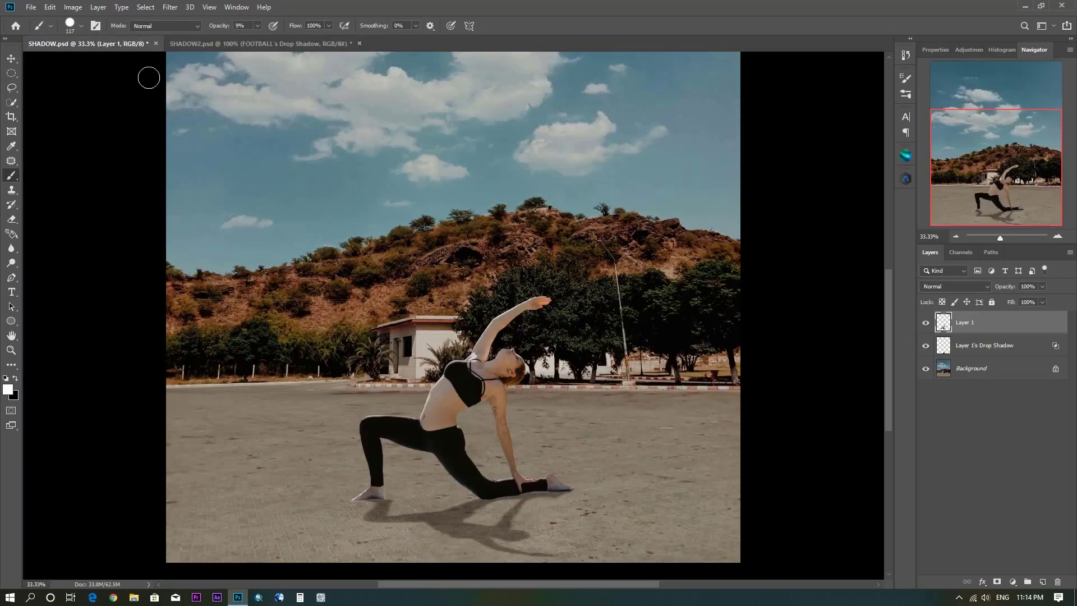
{"action": "left_click", "coordinate": [995, 346]}
{"action": "right_click", "coordinate": [993, 344]}
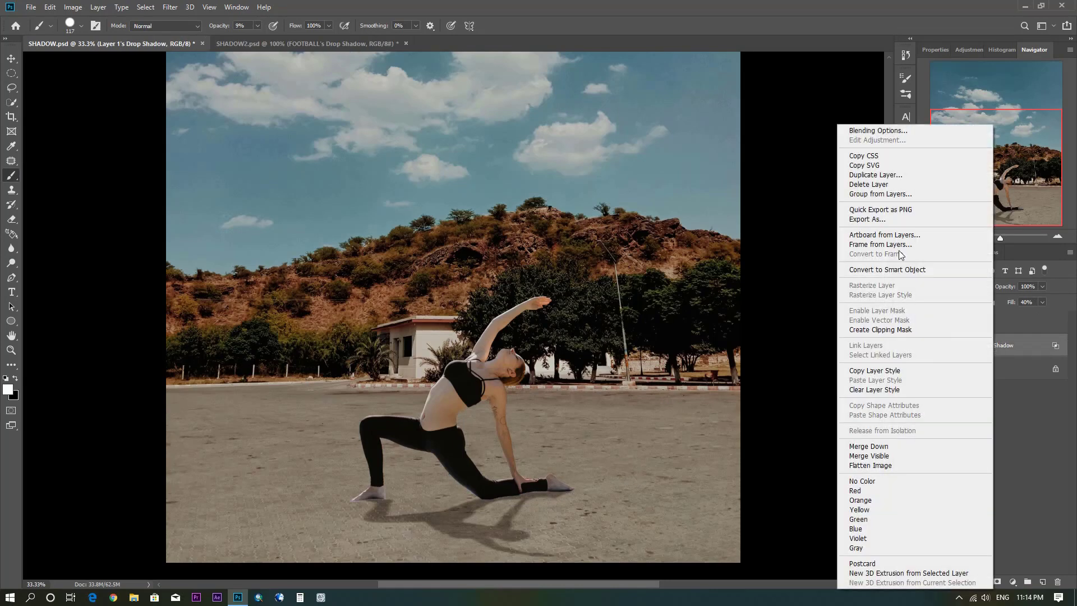
{"action": "left_click", "coordinate": [885, 184]}
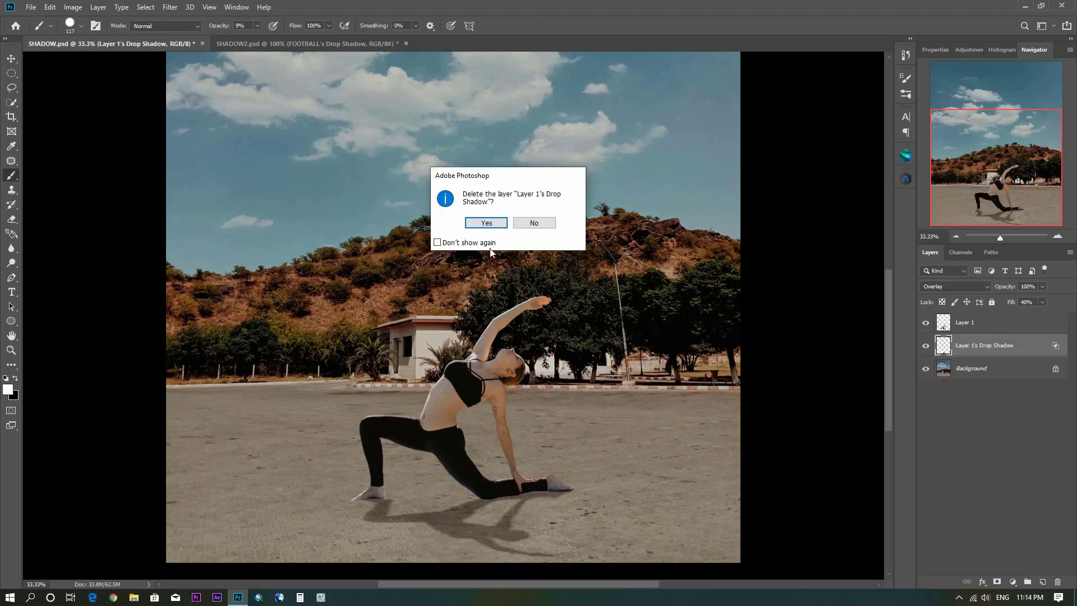
{"action": "left_click", "coordinate": [486, 222]}
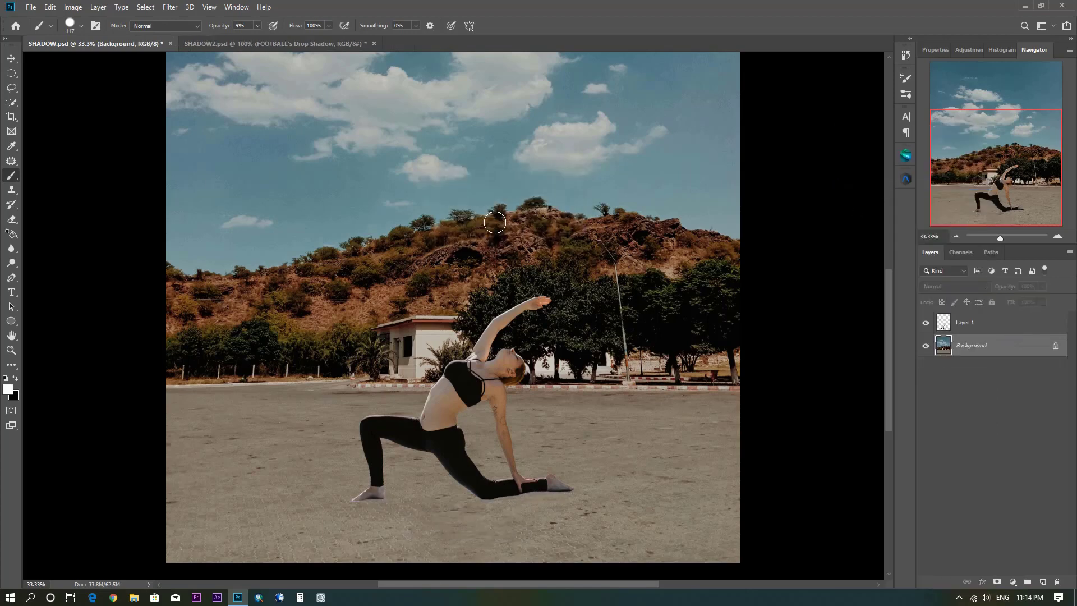
{"action": "left_click", "coordinate": [925, 323]}
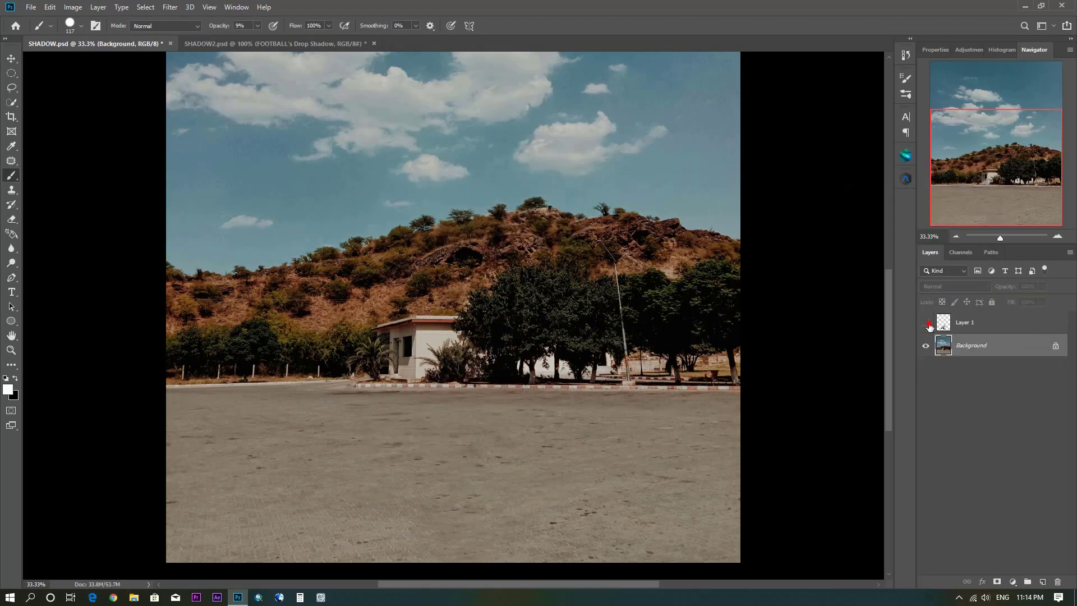
{"action": "left_click", "coordinate": [962, 326]}
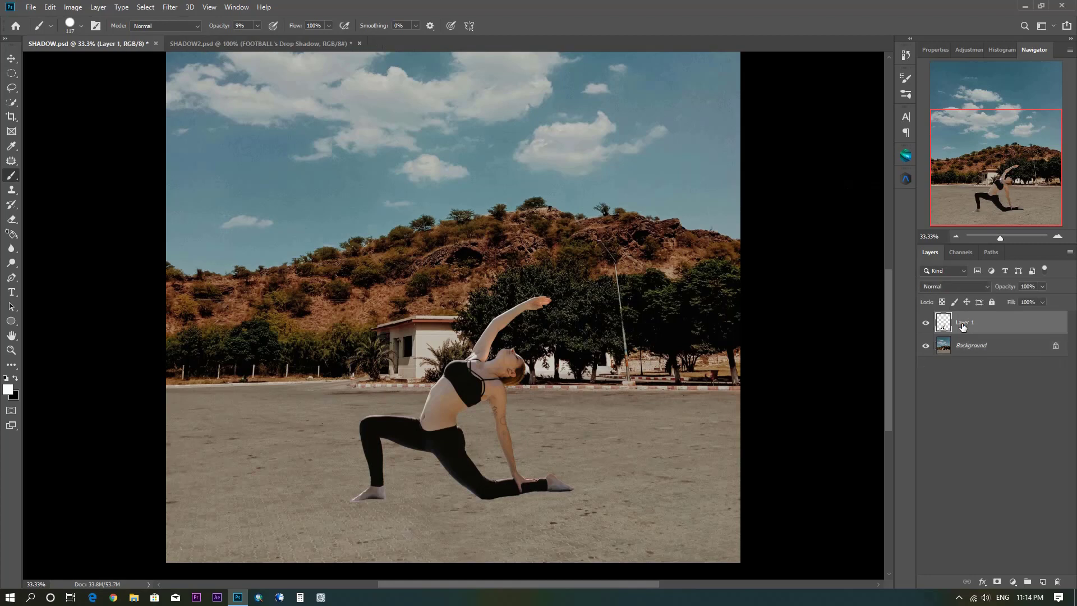
- Add a Drop Shadow to Layer 1 with opacity 66%, distance 31 px and size 20 px
{"action": "left_click", "coordinate": [12, 59]}
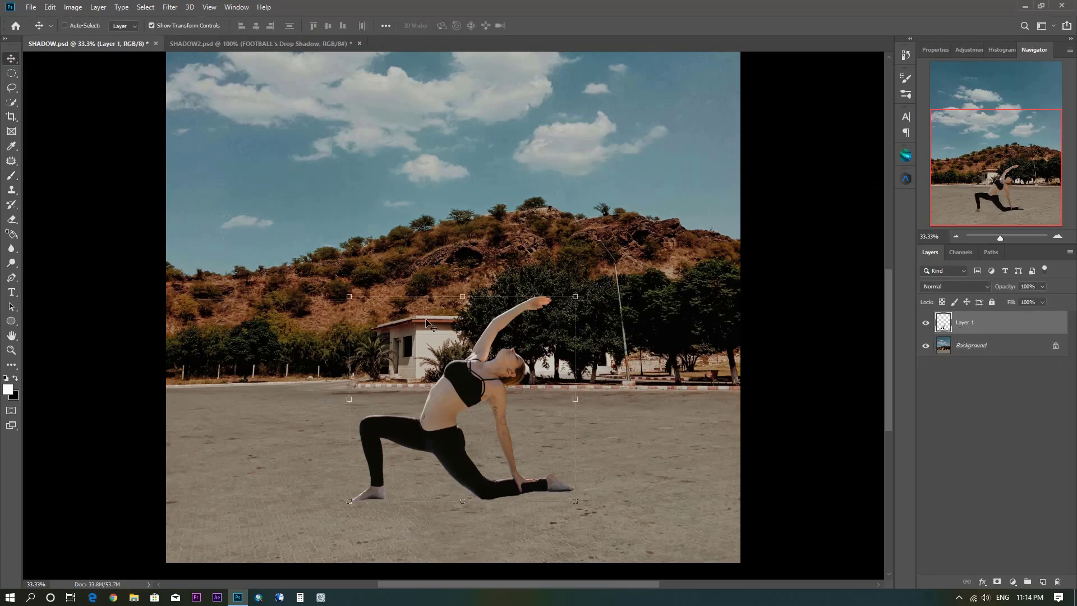
{"action": "mouse_move", "coordinate": [475, 392]}
{"action": "left_mouse_down"}
{"action": "mouse_move", "coordinate": [475, 326]}
{"action": "mouse_move", "coordinate": [477, 385]}
{"action": "left_mouse_up"}
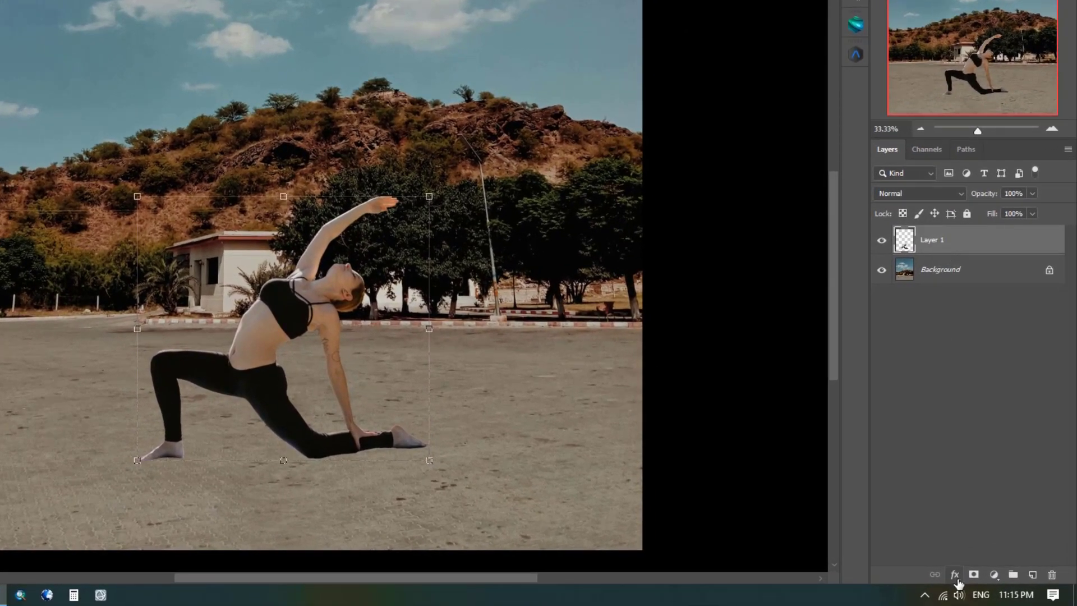
{"action": "left_click", "coordinate": [956, 578]}
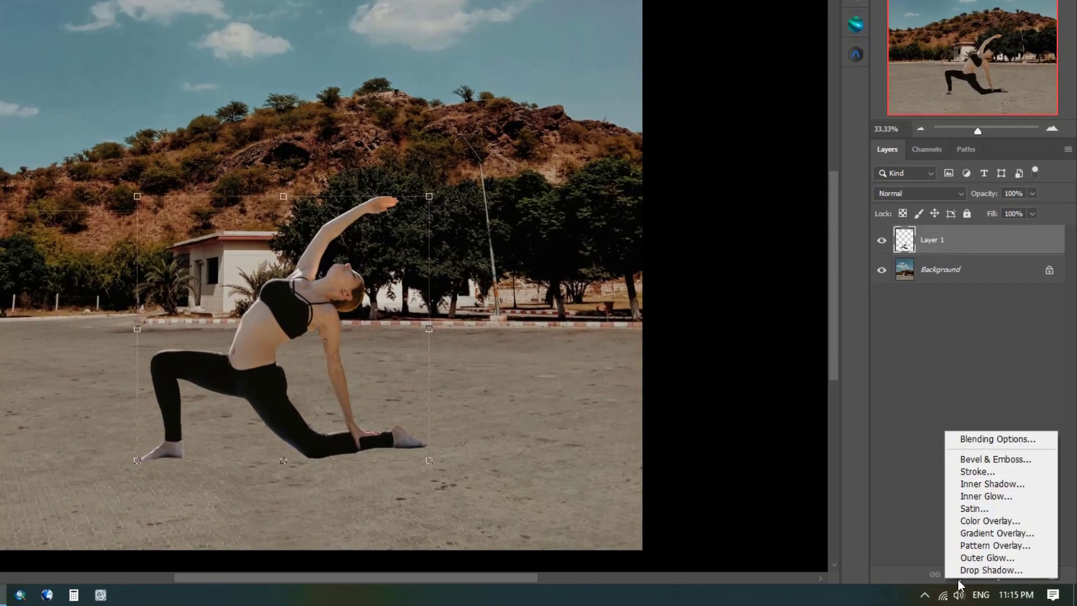
{"action": "left_click", "coordinate": [1035, 572]}
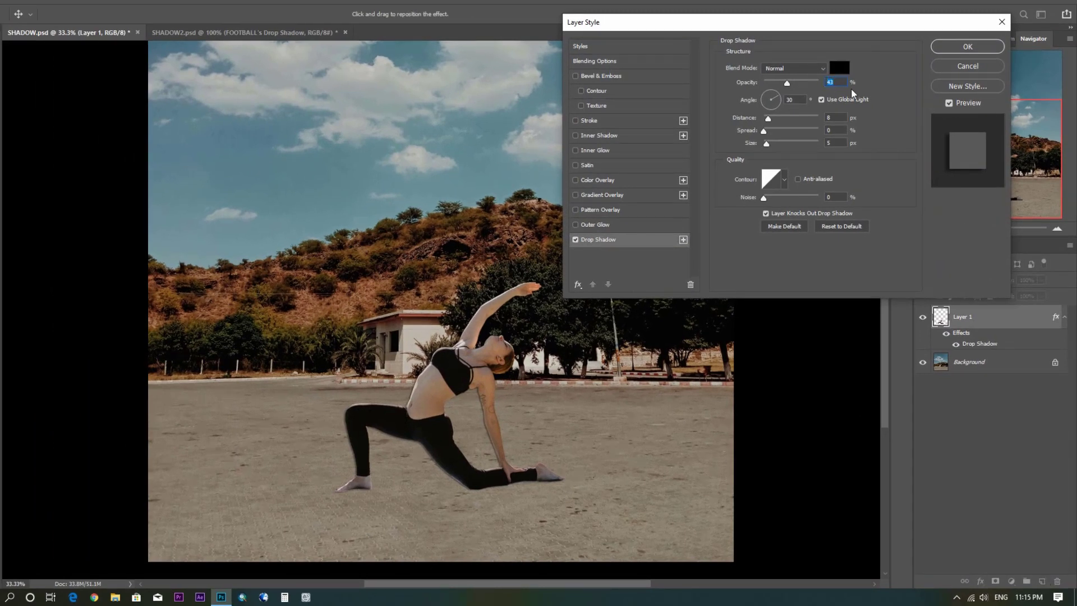
{"action": "type", "text": "66"}
{"action": "type", "text": "31"}
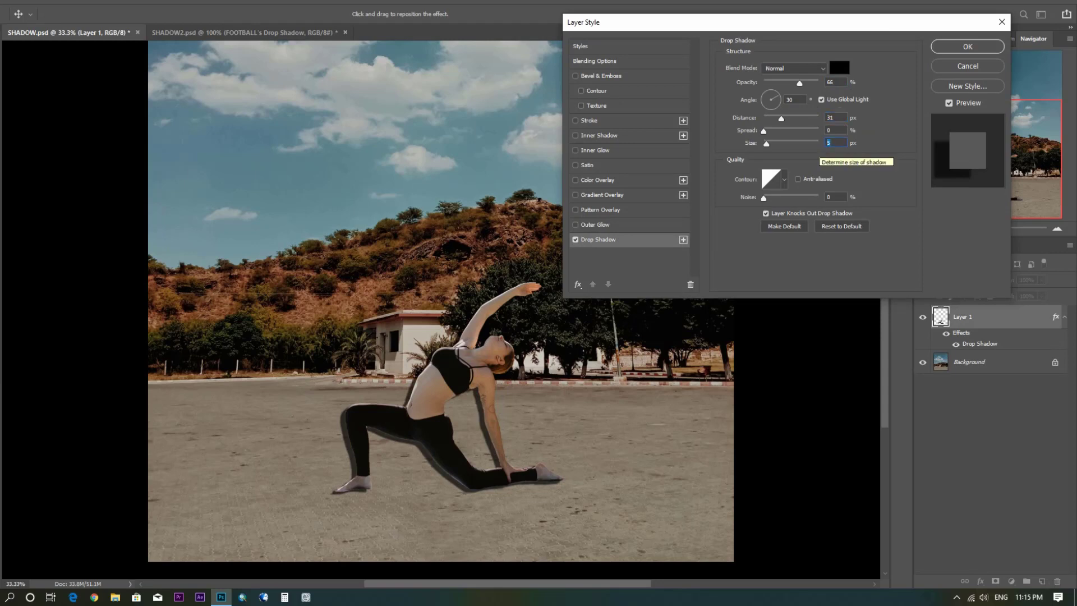
{"action": "type", "text": "20"}
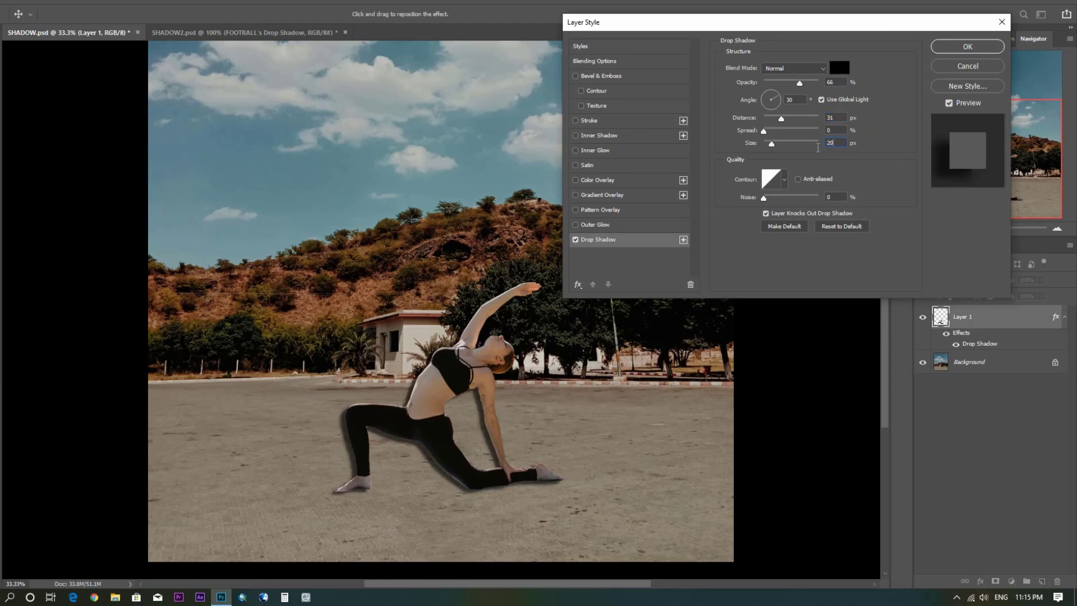
{"action": "left_click_drag", "start_coordinate": [833, 144], "coordinate": [822, 118]}
{"action": "left_click", "coordinate": [967, 47]}
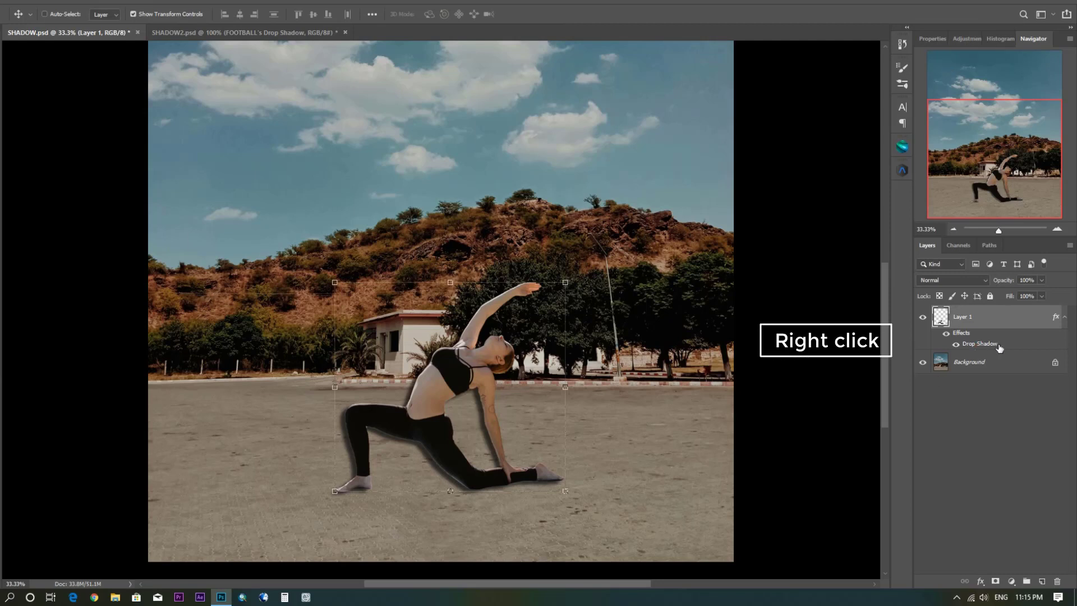
- Convert the Drop Shadow effect into its own layer and select that new layer
{"action": "right_click", "coordinate": [996, 343]}
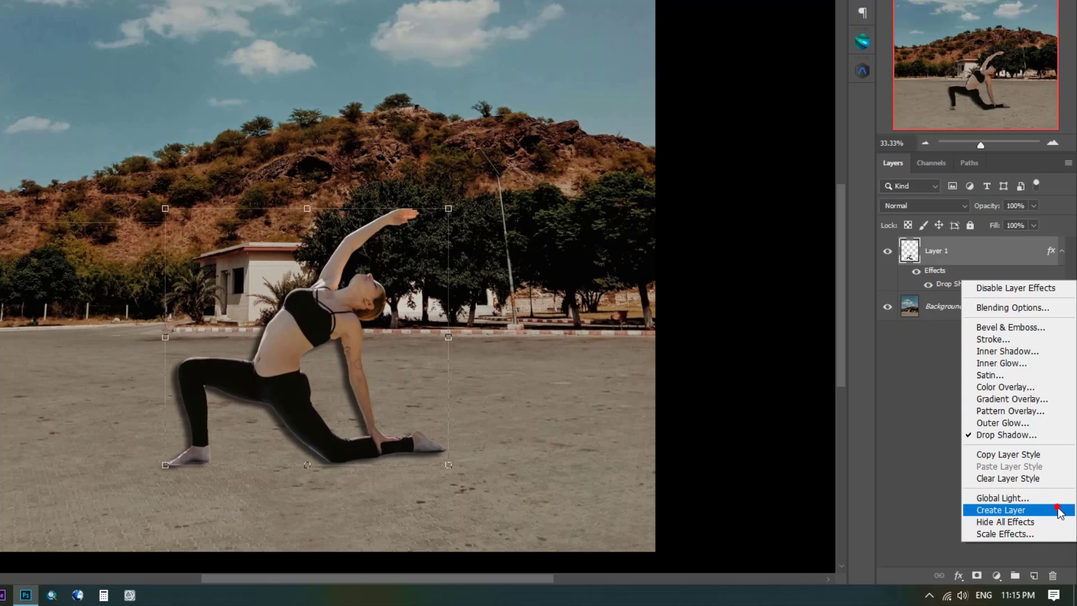
{"action": "left_click", "coordinate": [1058, 509]}
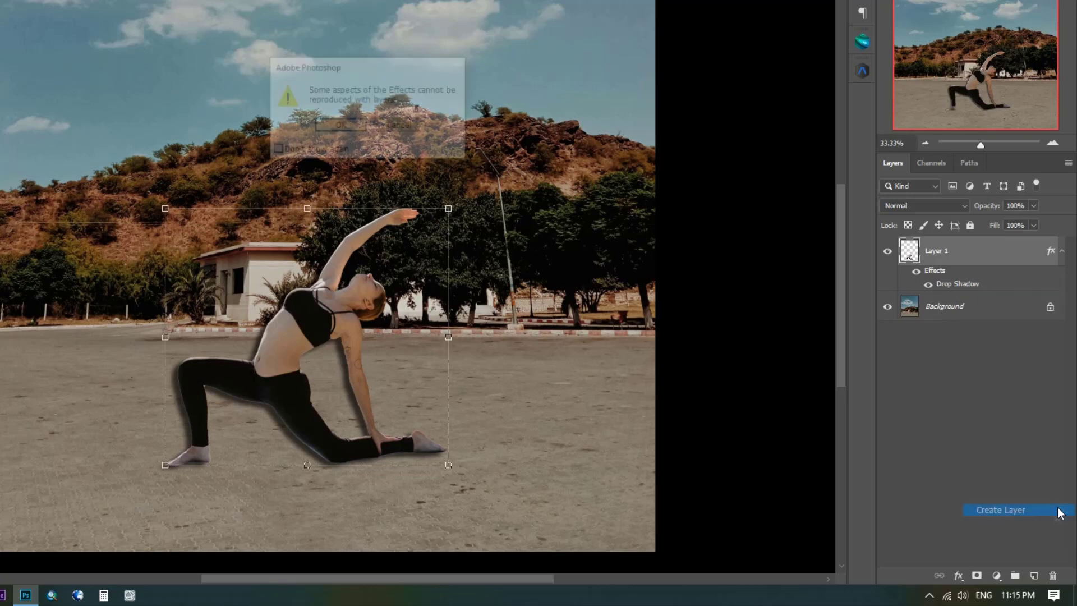
{"action": "left_click", "coordinate": [339, 127]}
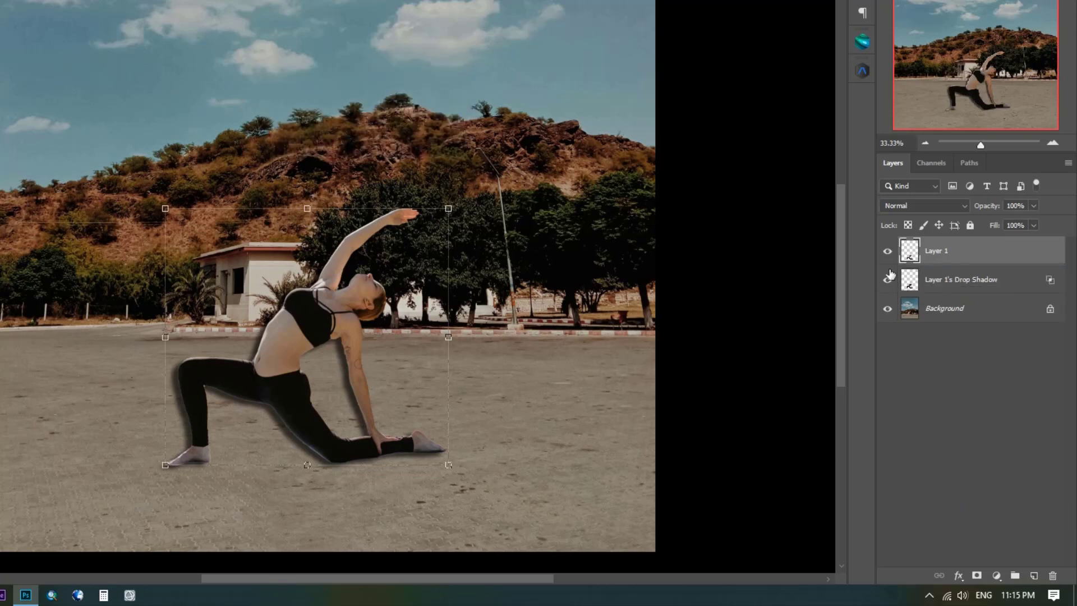
{"action": "left_click", "coordinate": [977, 283]}
- Toggle the shadow layer's visibility, try stretching it, and undo the distortion
{"action": "left_click", "coordinate": [887, 280]}
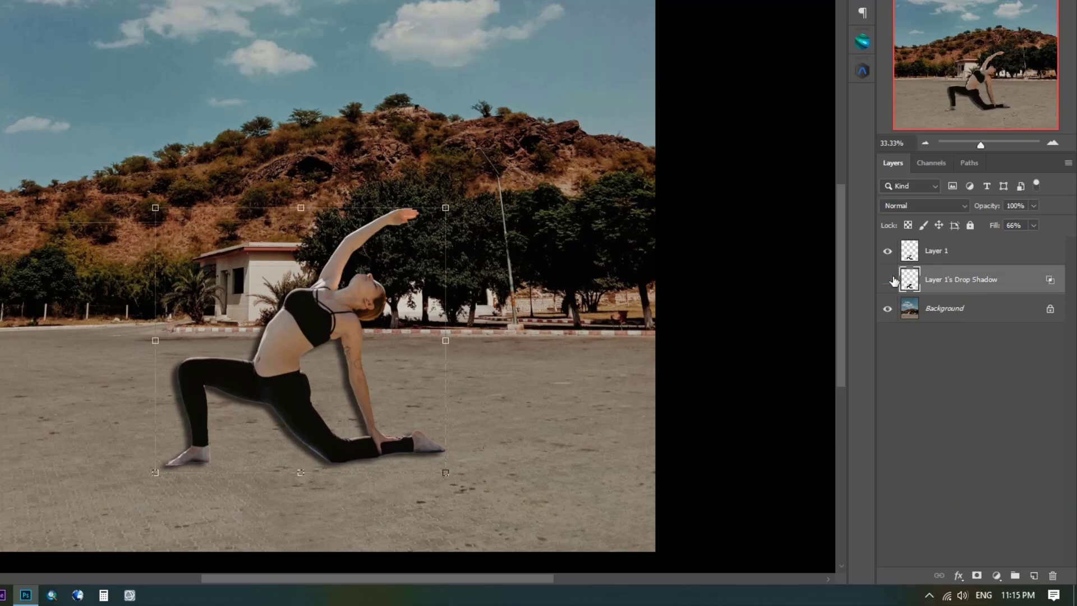
{"action": "left_click", "coordinate": [887, 279]}
{"action": "mouse_move", "coordinate": [384, 340]}
{"action": "left_mouse_down"}
{"action": "mouse_move", "coordinate": [386, 376]}
{"action": "mouse_move", "coordinate": [561, 326]}
{"action": "left_mouse_up"}
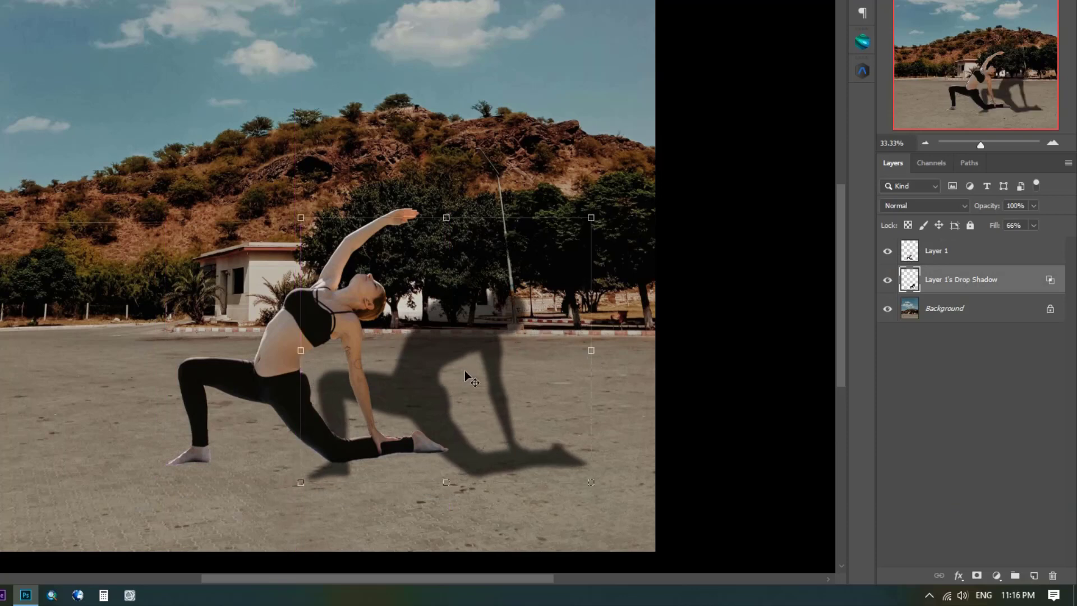
{"action": "key", "text": "ctrl+z"}
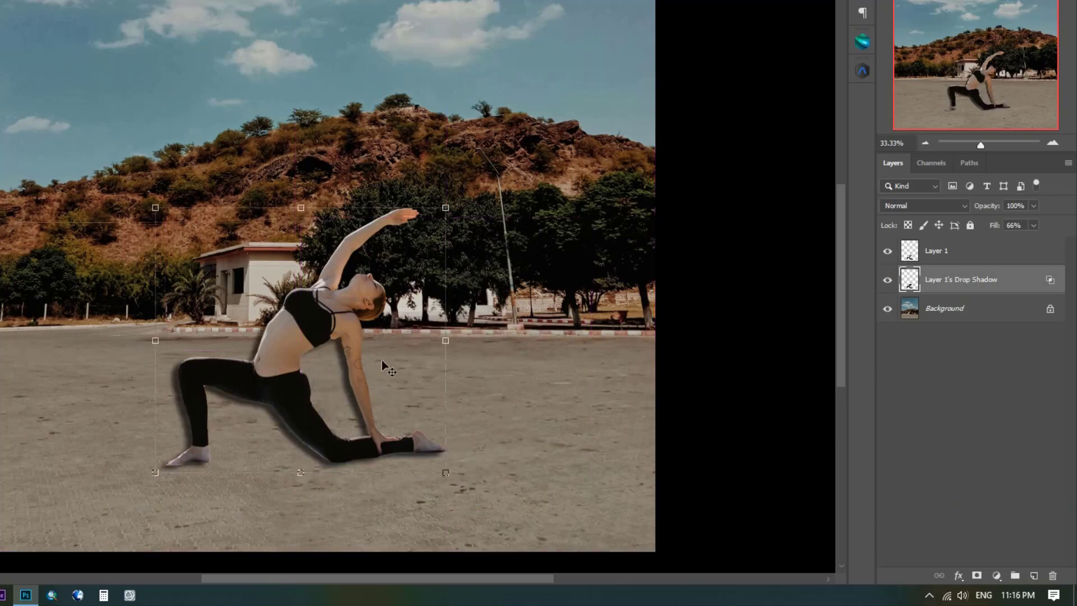
{"action": "left_click", "coordinate": [1012, 226]}
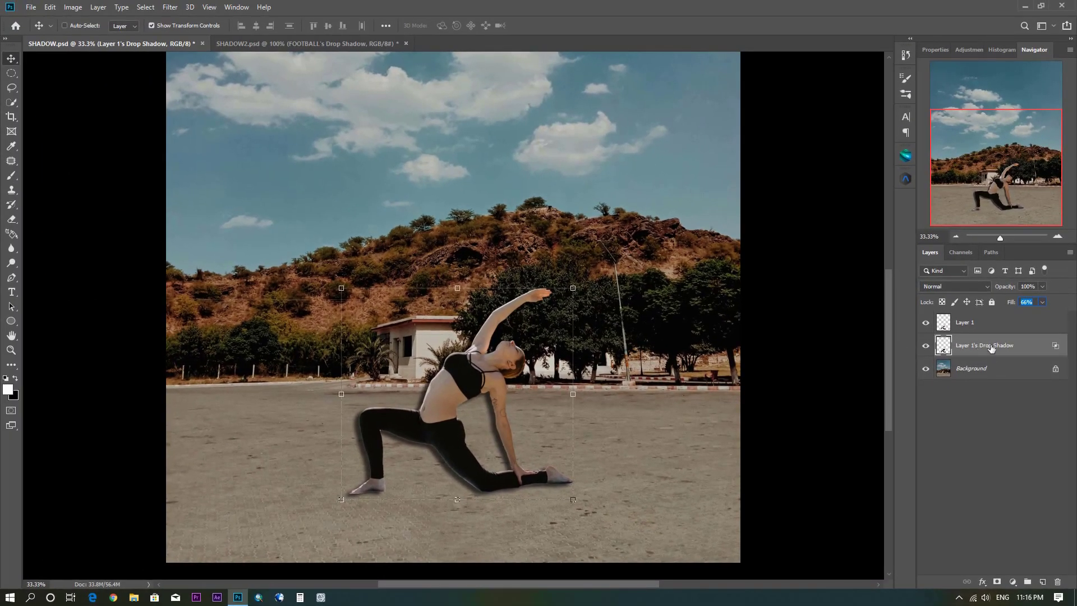
- Distort the shadow layer, flipping it below her feet and stretching it along the ground
{"action": "left_click", "coordinate": [50, 6]}
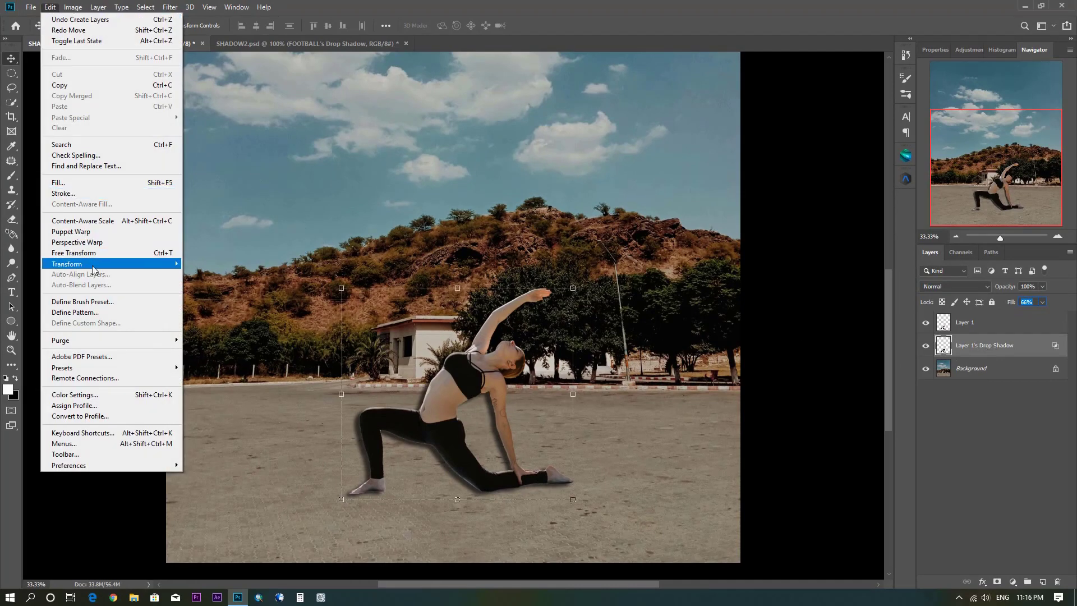
{"action": "mouse_move", "coordinate": [66, 263]}
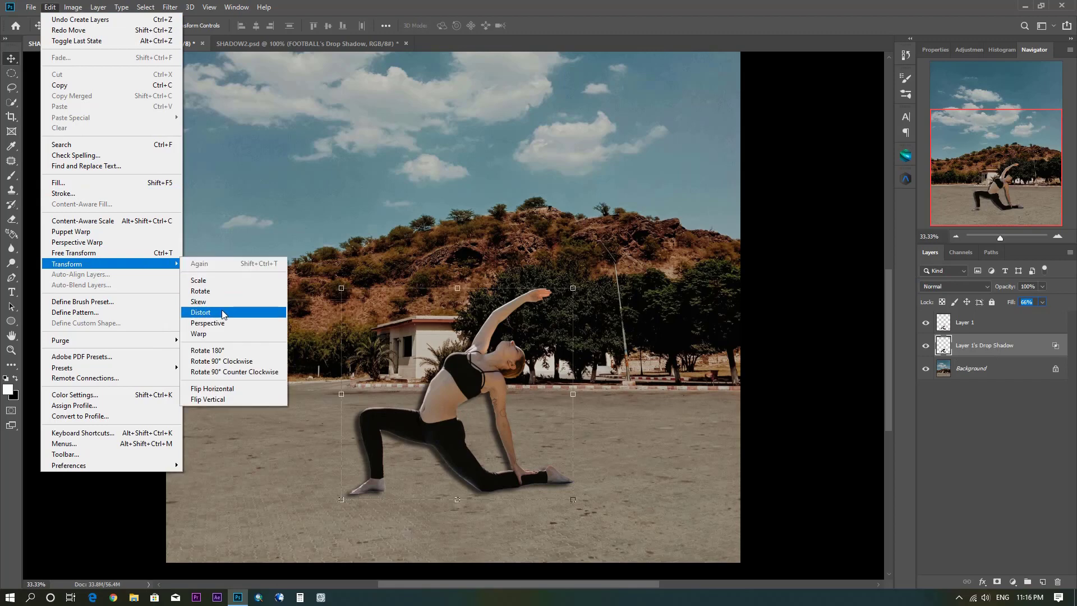
{"action": "left_click", "coordinate": [250, 317]}
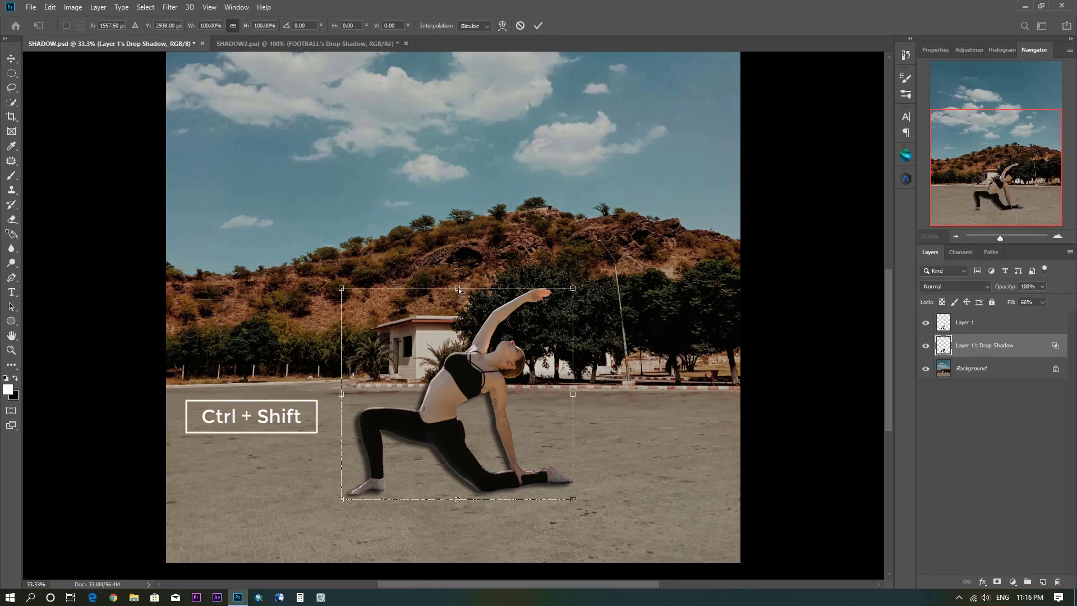
{"action": "left_click_drag", "start_coordinate": [459, 288], "coordinate": [460, 545]}
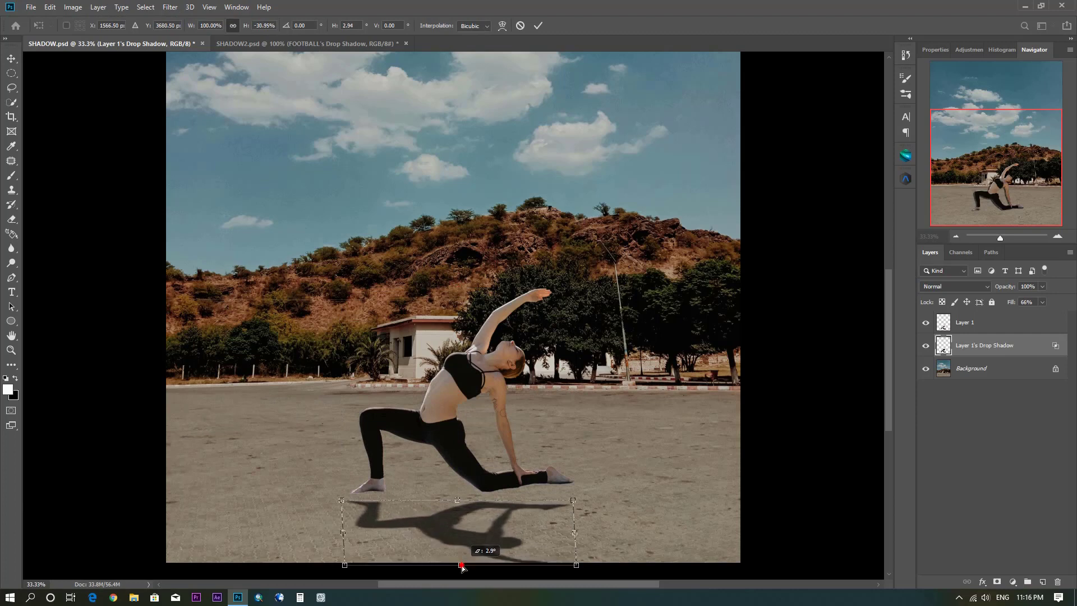
{"action": "left_click_drag", "start_coordinate": [459, 546], "coordinate": [462, 566]}
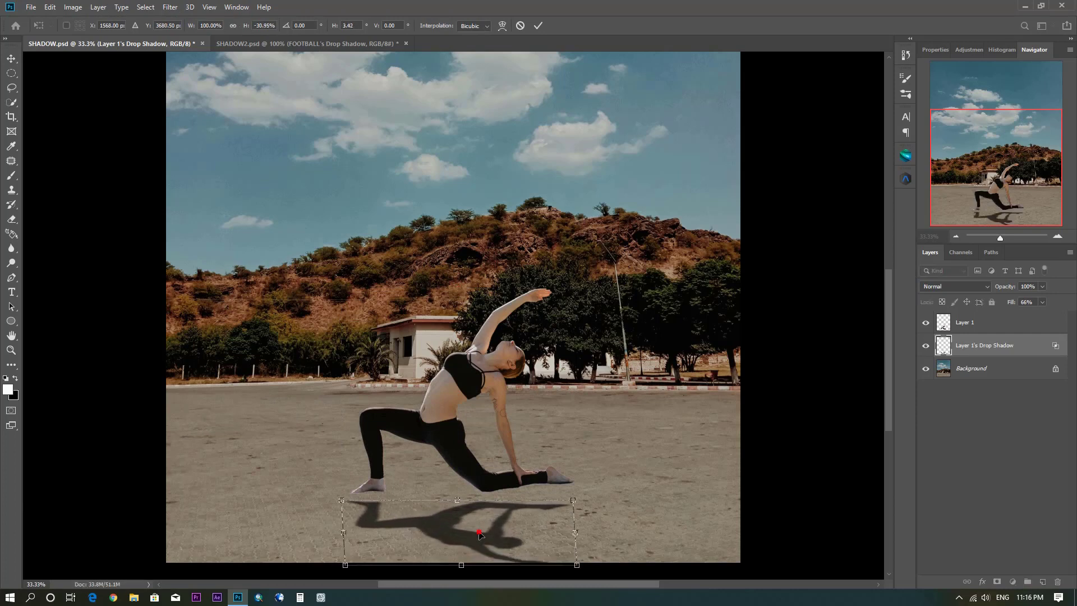
{"action": "left_click_drag", "start_coordinate": [480, 530], "coordinate": [492, 523]}
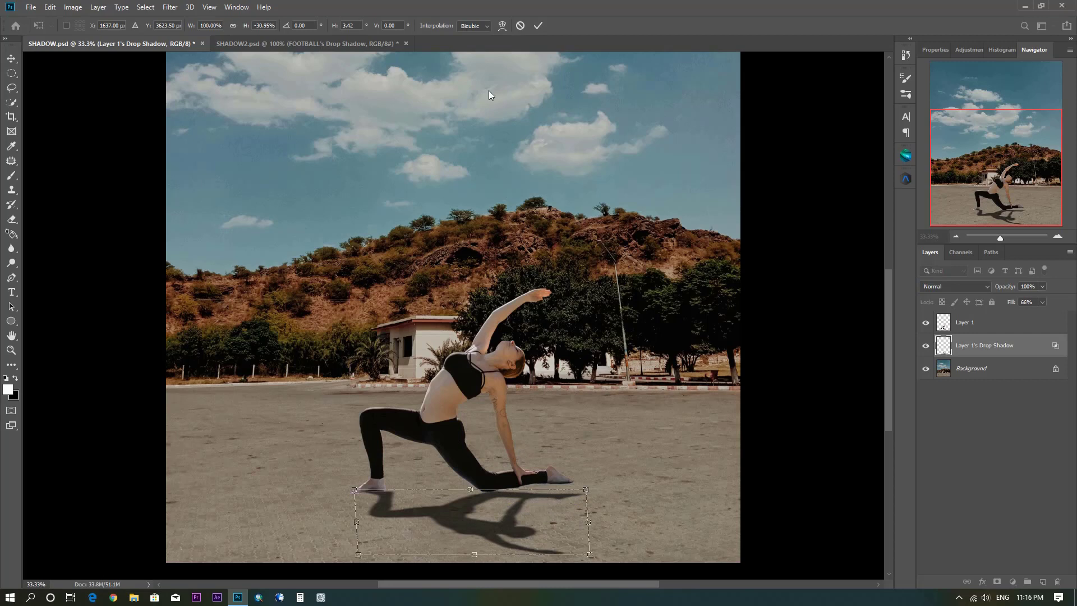
- Warp the shadow's corners and edges so its top edge meets the feet, then commit
{"action": "left_click", "coordinate": [502, 25]}
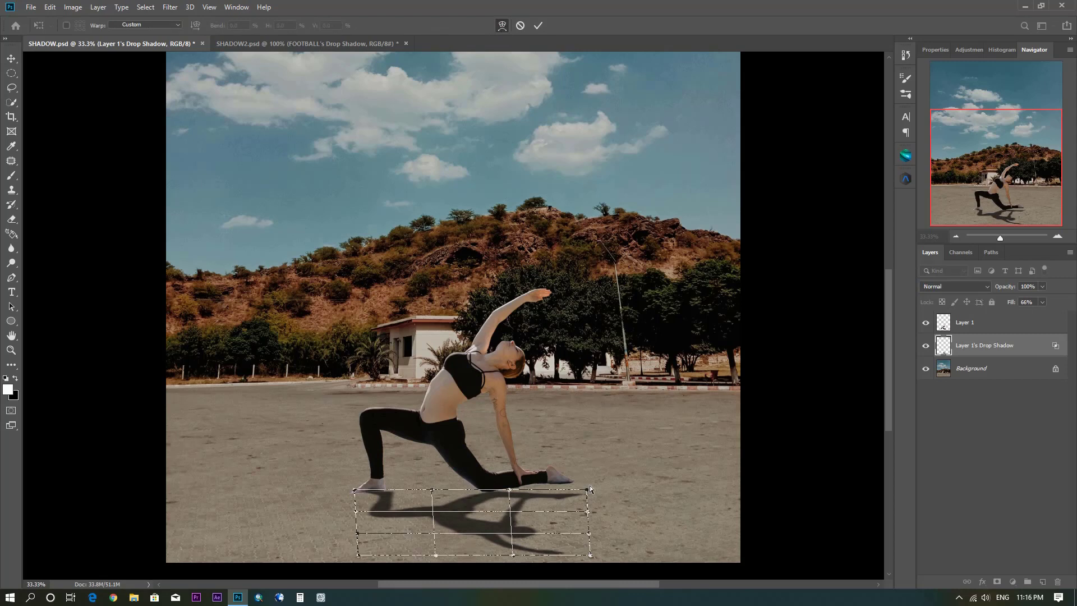
{"action": "left_click_drag", "start_coordinate": [587, 489], "coordinate": [573, 474]}
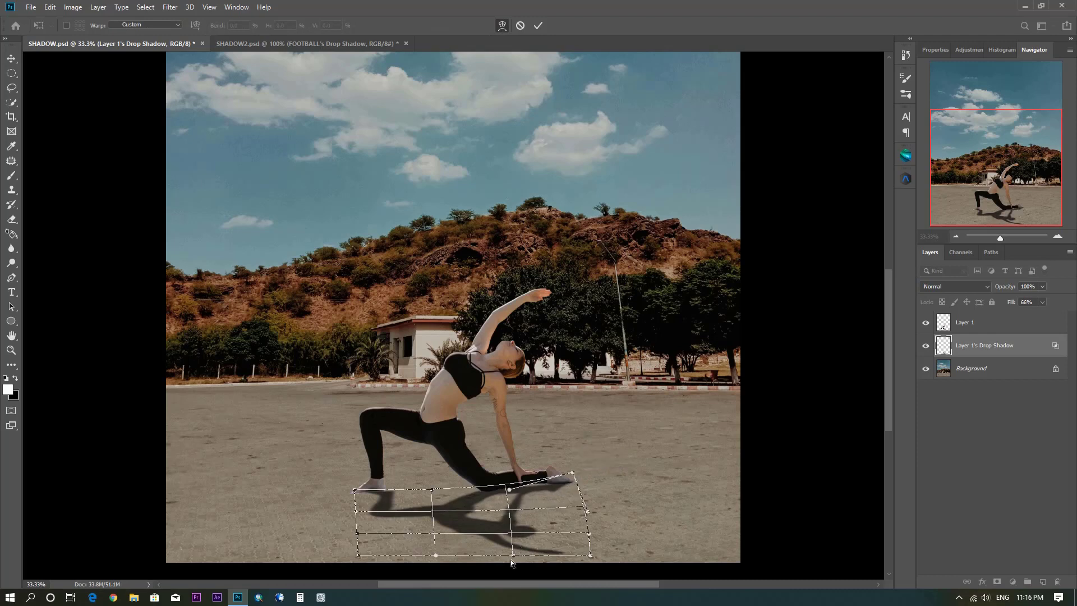
{"action": "left_click_drag", "start_coordinate": [513, 554], "coordinate": [513, 559]}
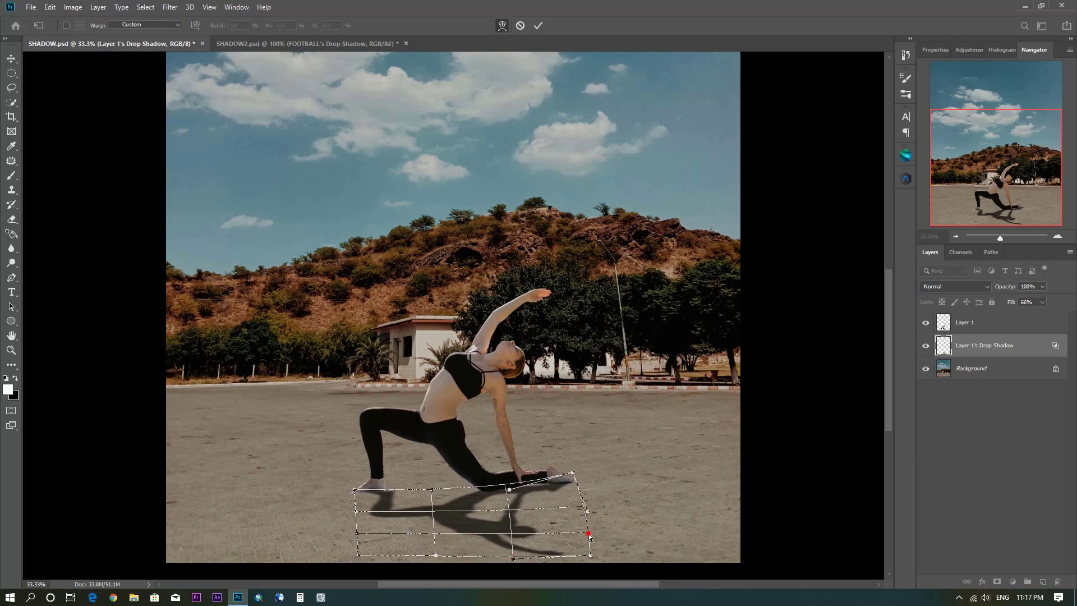
{"action": "left_click_drag", "start_coordinate": [588, 534], "coordinate": [576, 515]}
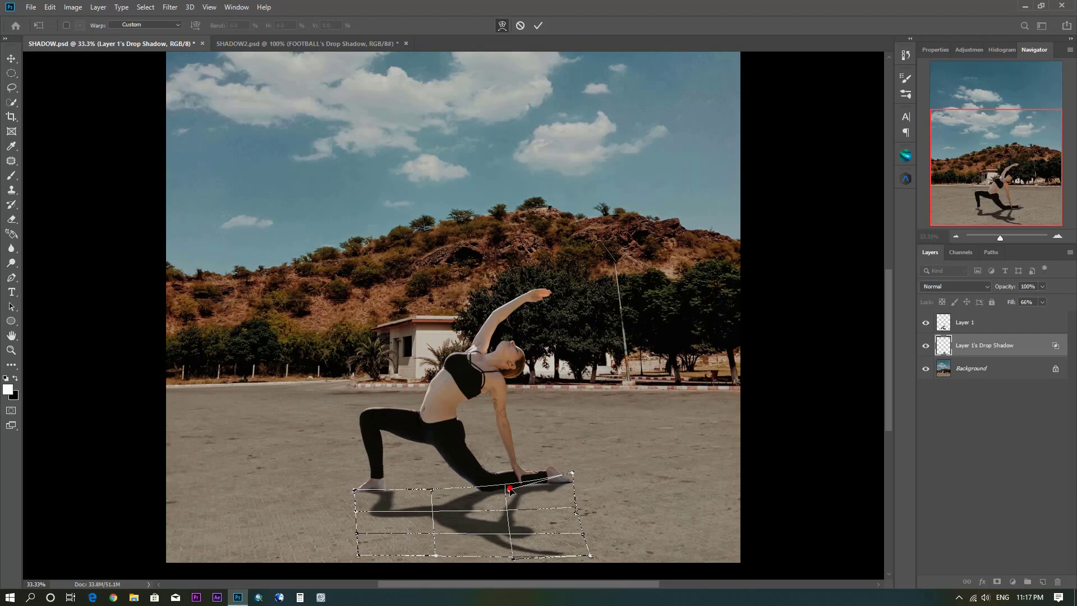
{"action": "left_click_drag", "start_coordinate": [509, 488], "coordinate": [510, 483]}
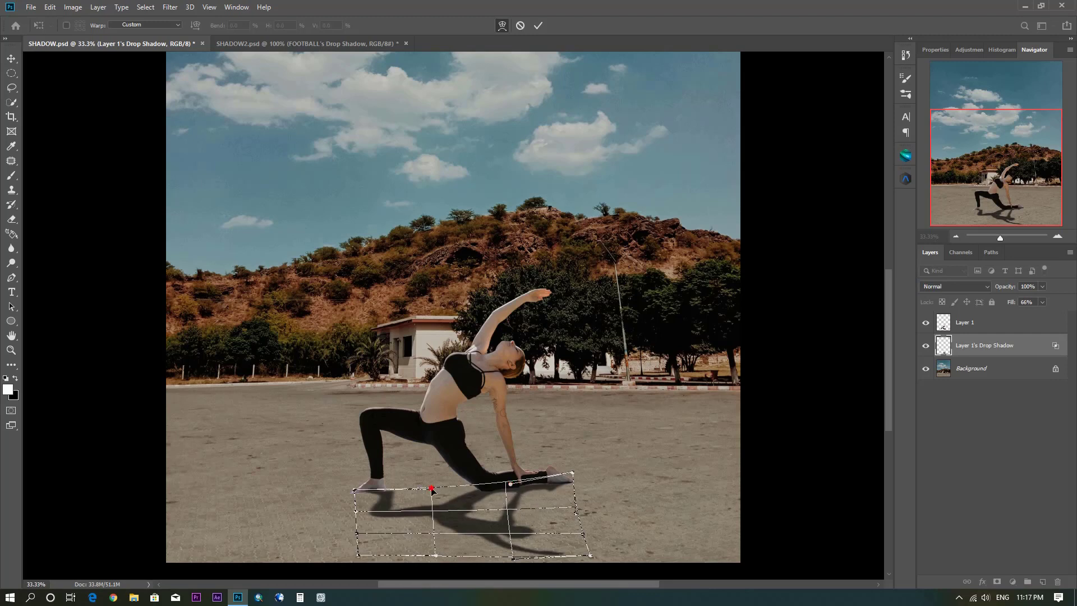
{"action": "left_click_drag", "start_coordinate": [431, 488], "coordinate": [431, 490]}
{"action": "left_click", "coordinate": [537, 27]}
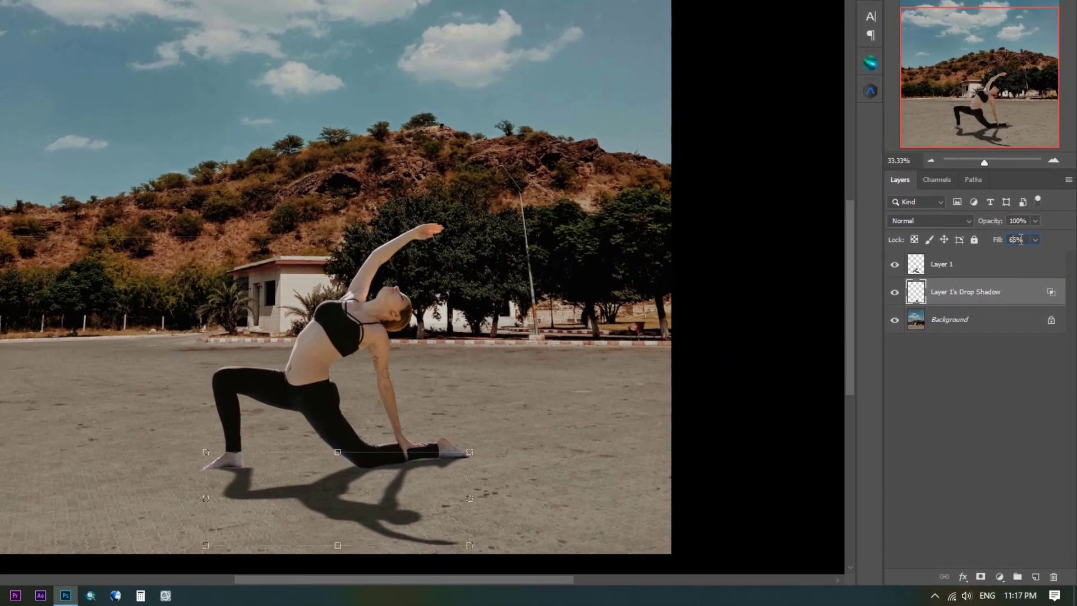
- Set the shadow layer's Fill to 50% and its blend mode to Overlay
{"action": "double_click", "coordinate": [1012, 239]}
{"action": "type", "text": "5"}
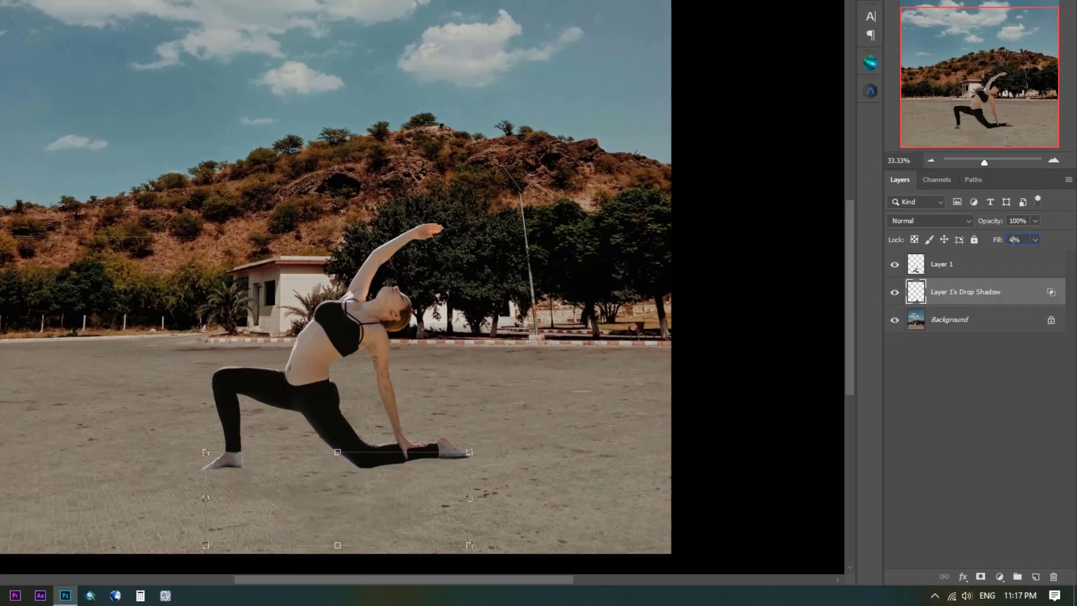
{"action": "type", "text": "0"}
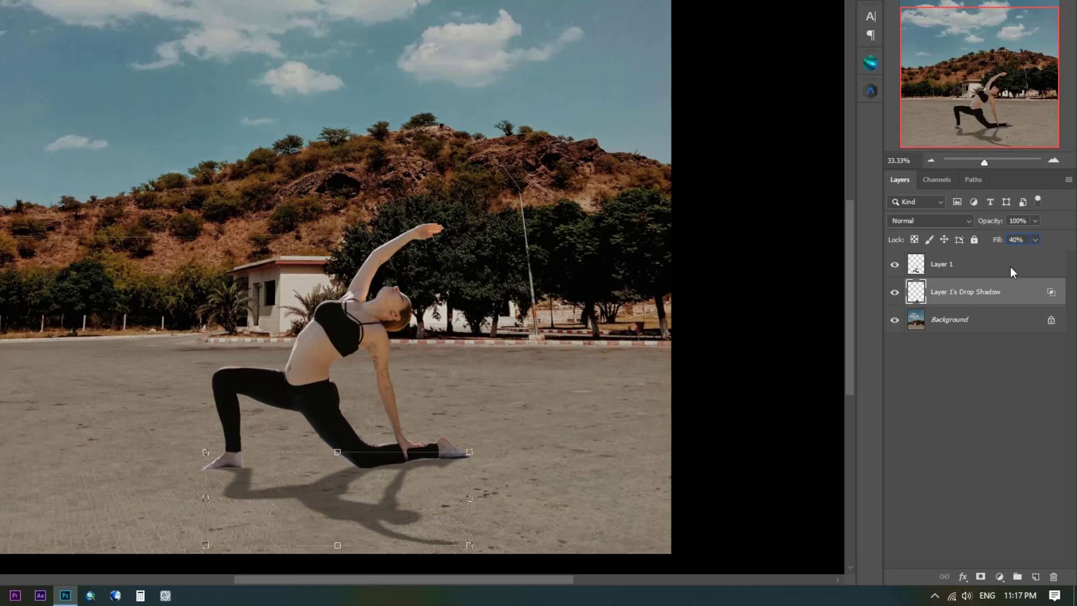
{"action": "left_click", "coordinate": [969, 222]}
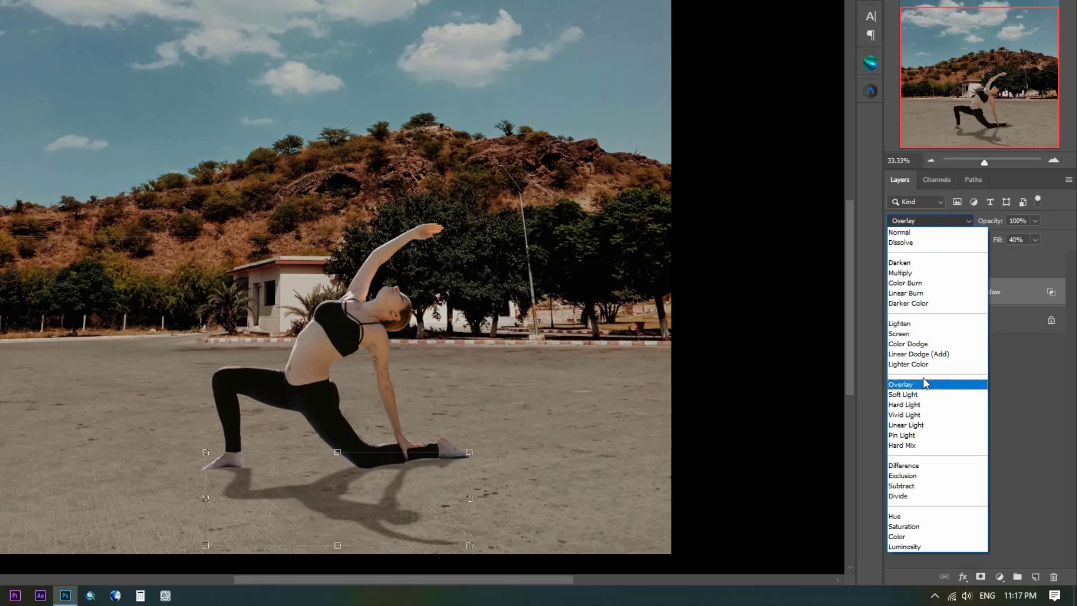
{"action": "left_click", "coordinate": [924, 384]}
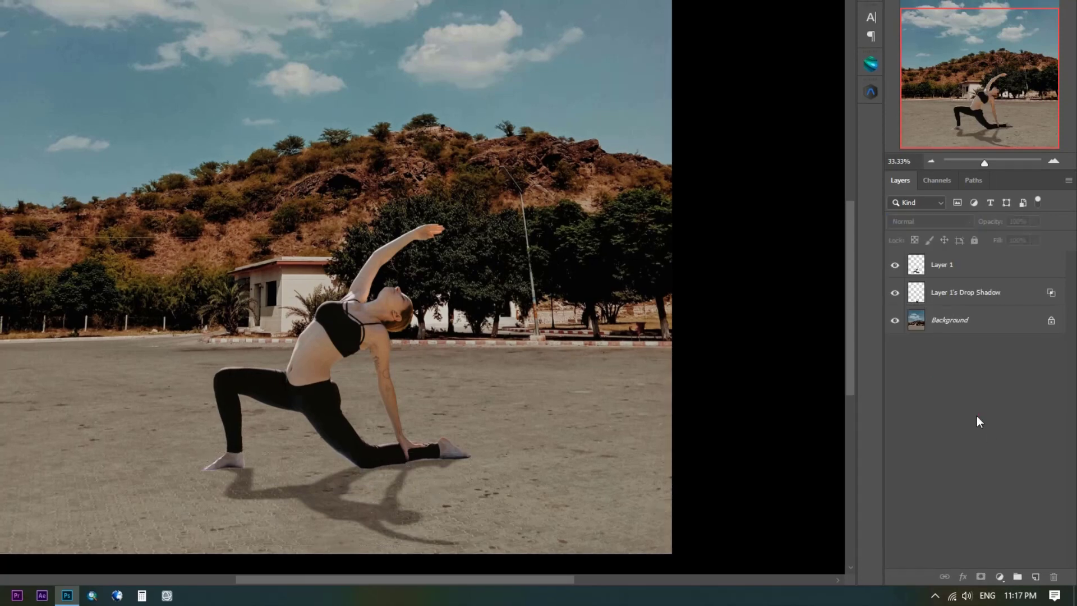
{"action": "left_click", "coordinate": [978, 419]}
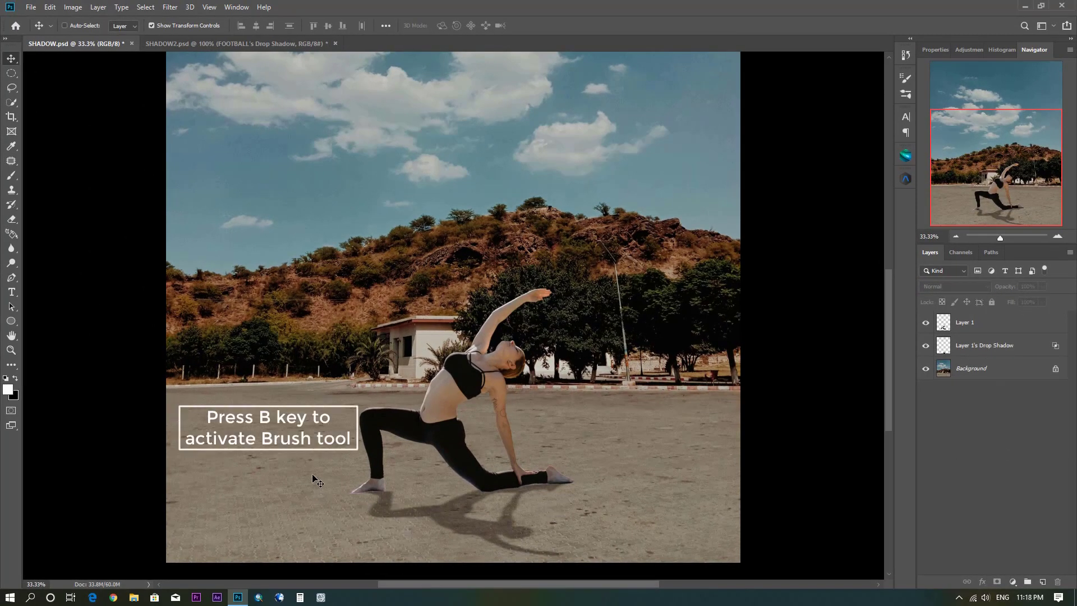
- Paint low-opacity brush strokes to darken the shadow near the back foot and heel
{"action": "key", "text": "b"}
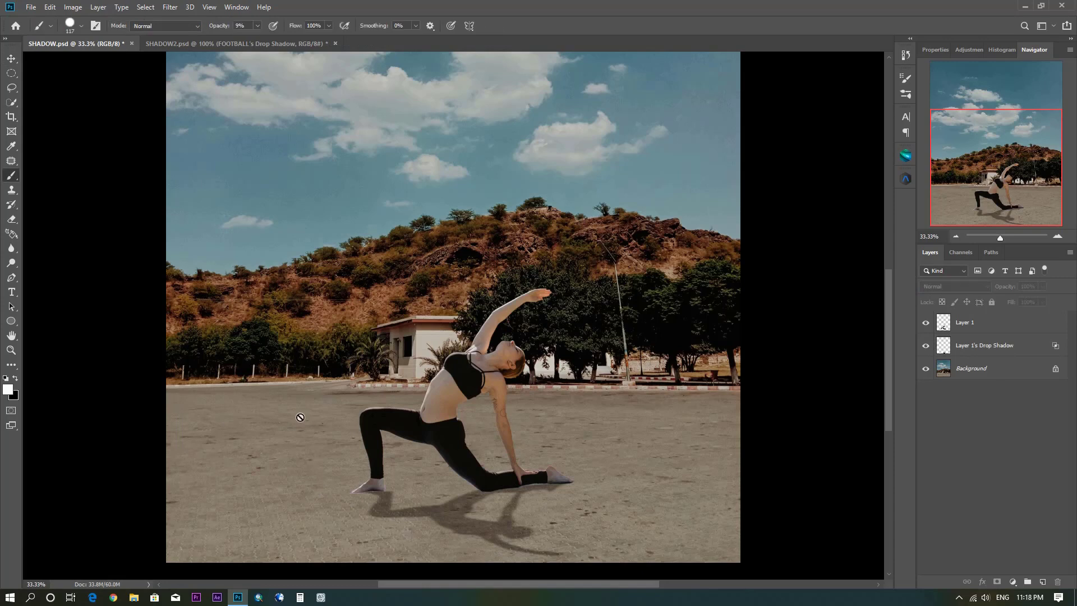
{"action": "left_click", "coordinate": [979, 351]}
{"action": "type", "text": "8"}
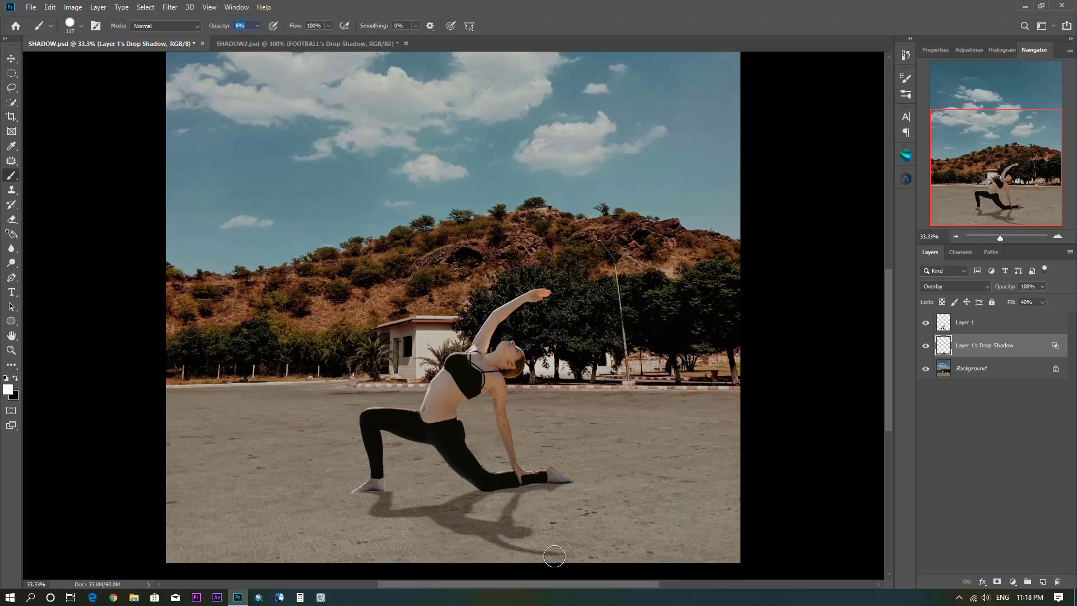
{"action": "mouse_move", "coordinate": [557, 555]}
{"action": "left_mouse_down"}
{"action": "mouse_move", "coordinate": [485, 540]}
{"action": "mouse_move", "coordinate": [492, 524]}
{"action": "mouse_move", "coordinate": [523, 524]}
{"action": "mouse_move", "coordinate": [389, 520]}
{"action": "mouse_move", "coordinate": [371, 510]}
{"action": "mouse_move", "coordinate": [373, 496]}
{"action": "left_mouse_up"}
{"action": "left_click_drag", "start_coordinate": [553, 508], "coordinate": [524, 506]}
- Toggle the shadow to compare, deselect it, and switch to the FOOTBALL document
{"action": "left_click", "coordinate": [926, 345]}
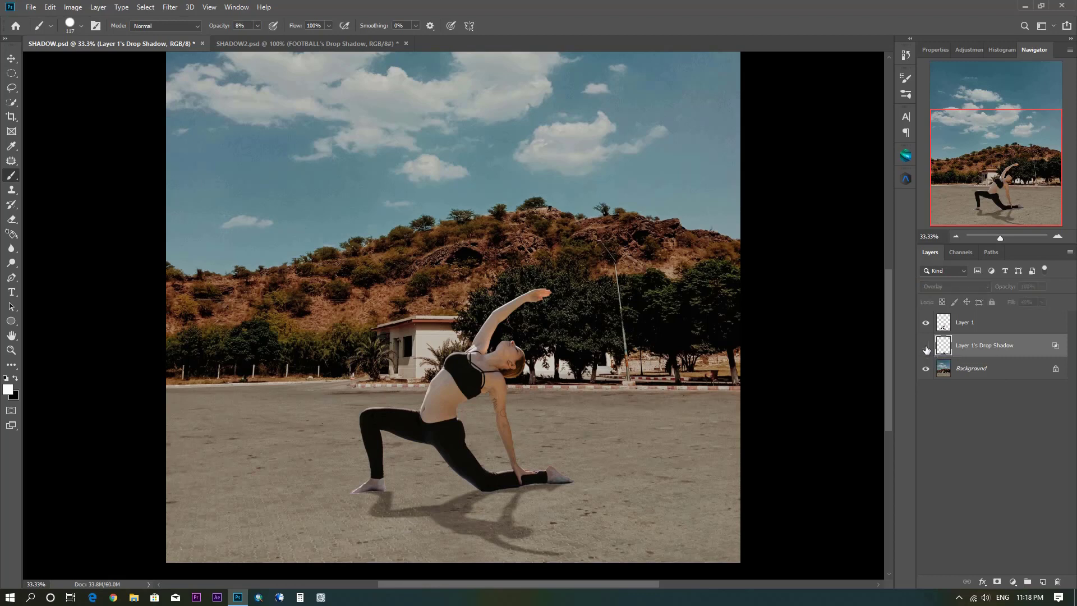
{"action": "left_click", "coordinate": [925, 347]}
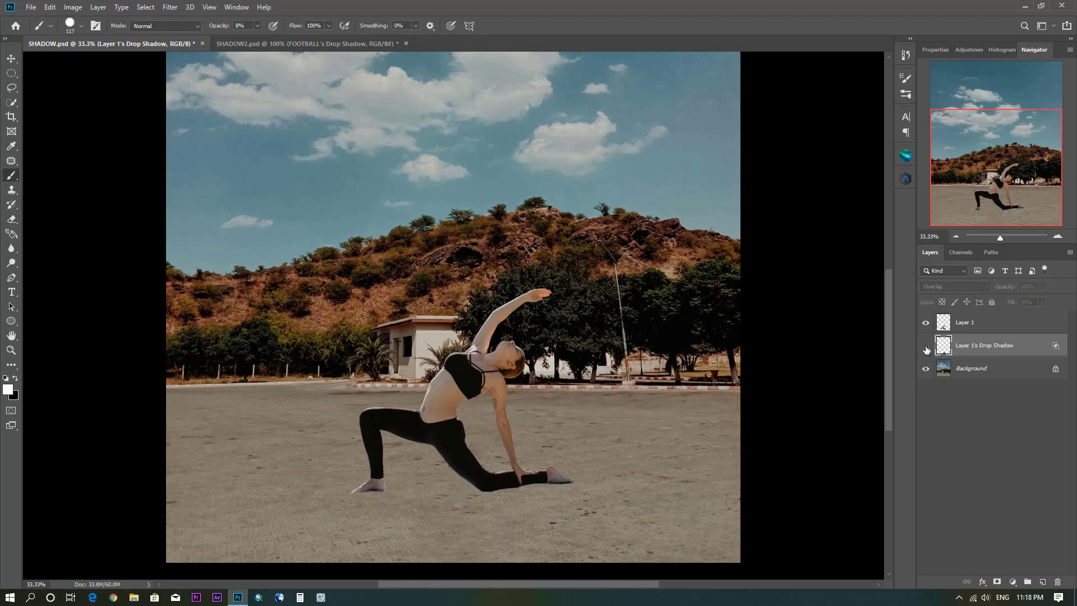
{"action": "left_click", "coordinate": [950, 424]}
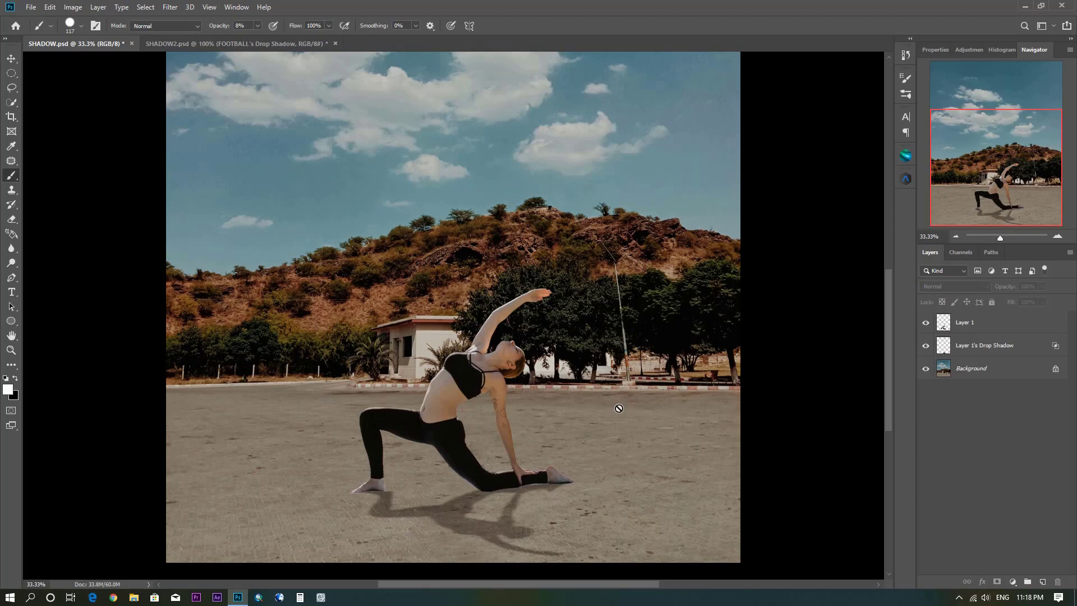
{"action": "left_click", "coordinate": [261, 44]}
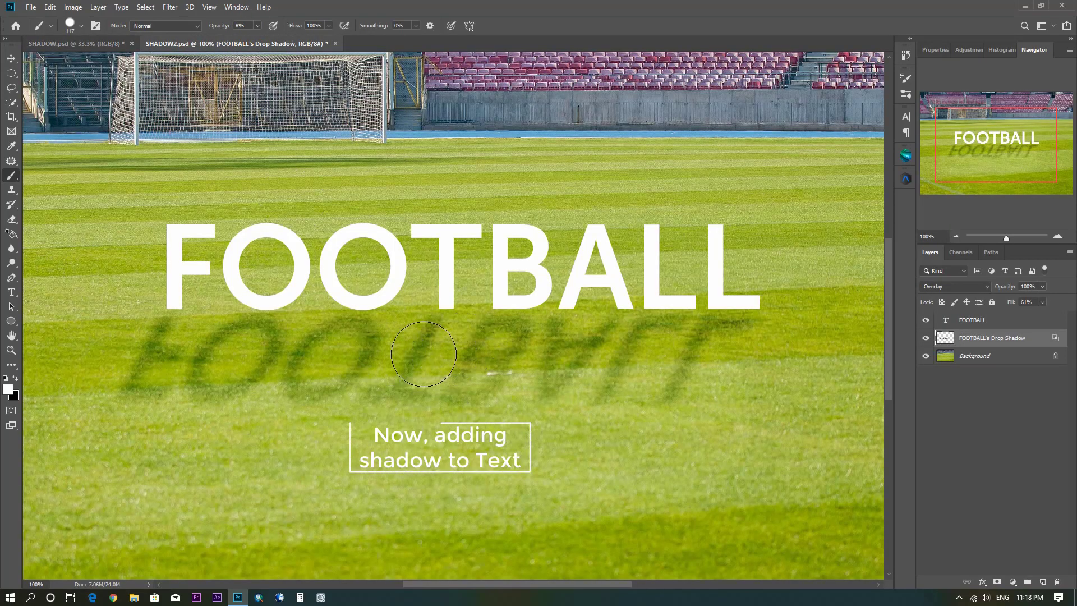
{"action": "right_click", "coordinate": [977, 339]}
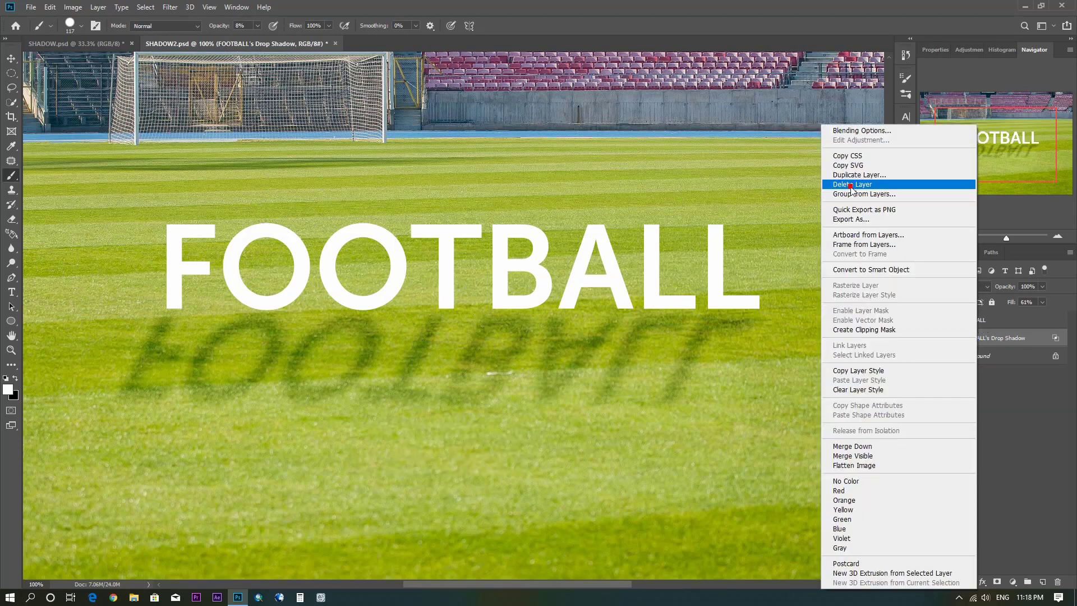
{"action": "left_click", "coordinate": [850, 185]}
{"action": "left_click", "coordinate": [497, 223]}
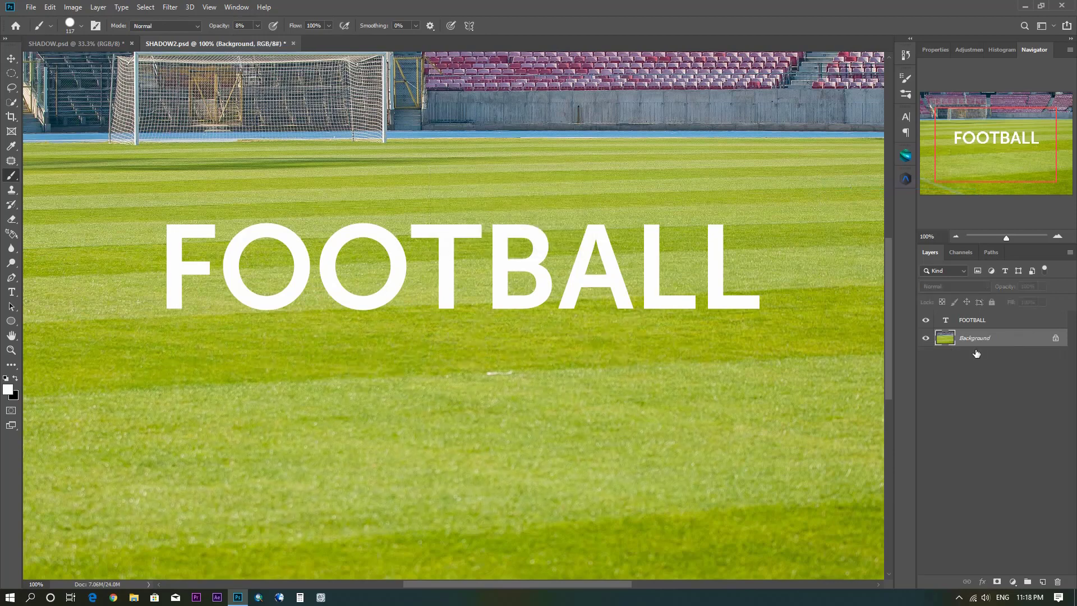
{"action": "left_click", "coordinate": [975, 324]}
{"action": "right_click", "coordinate": [975, 323]}
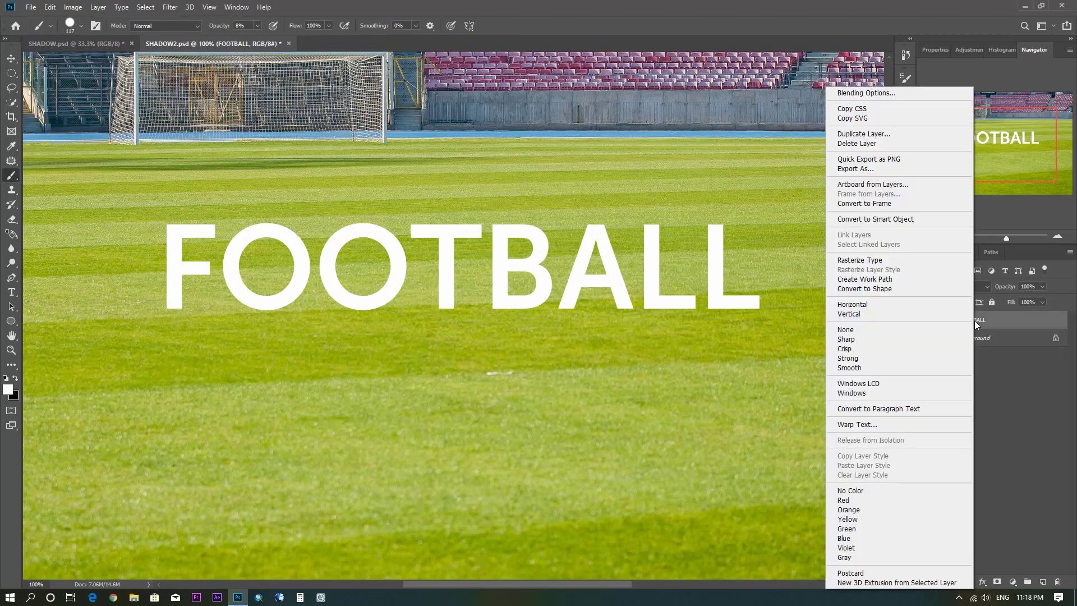
{"action": "left_click", "coordinate": [868, 144]}
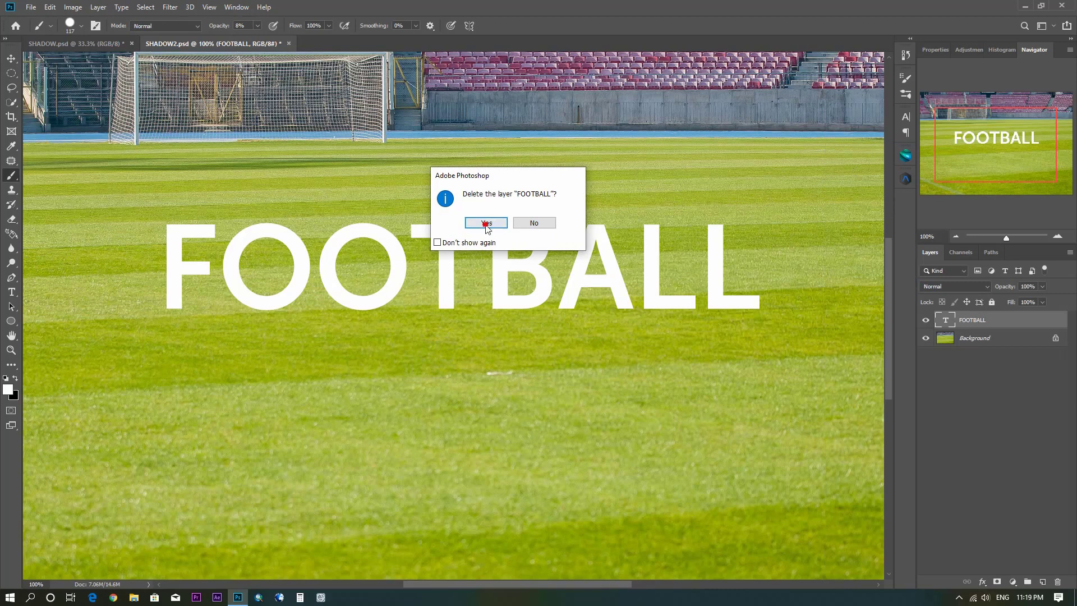
{"action": "left_click", "coordinate": [486, 223]}
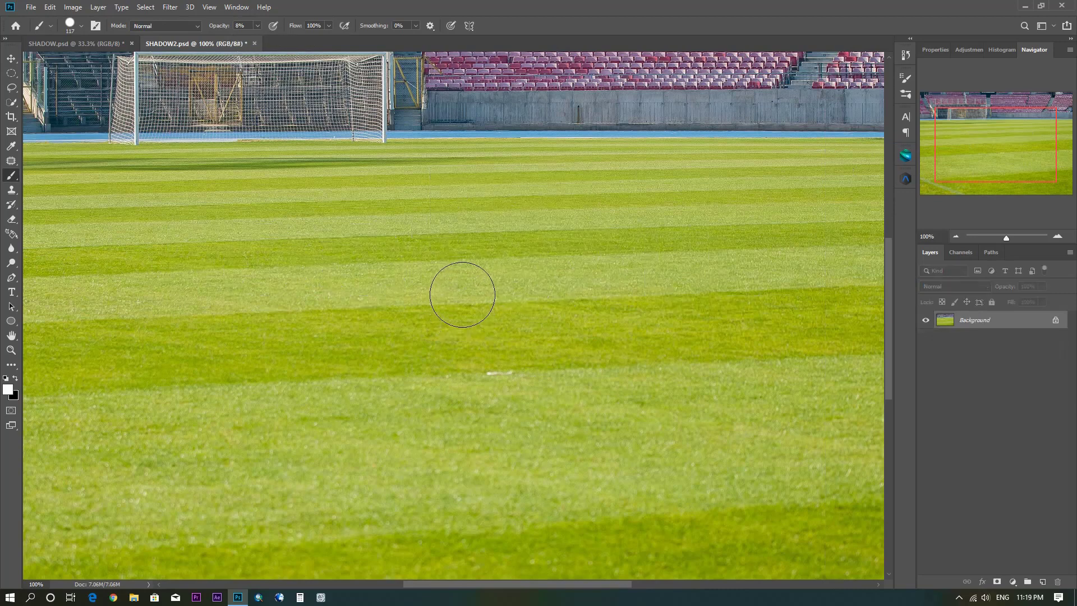
{"action": "key", "text": "v"}
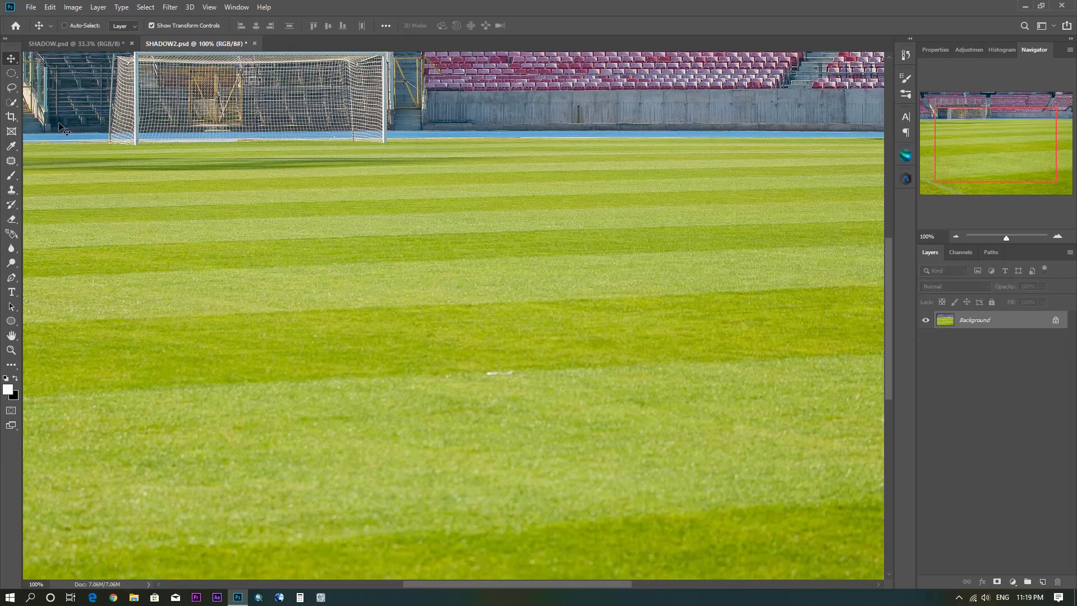
- Add a text layer on the pitch, replacing the placeholder with FOOTBALL, and select it
{"action": "key", "text": "t"}
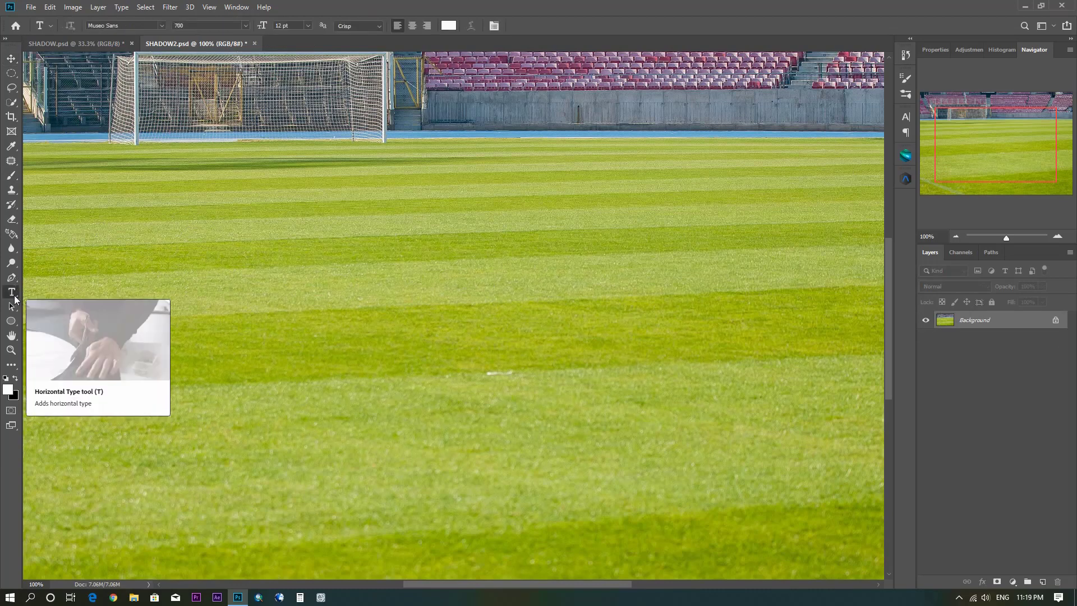
{"action": "left_click", "coordinate": [361, 318]}
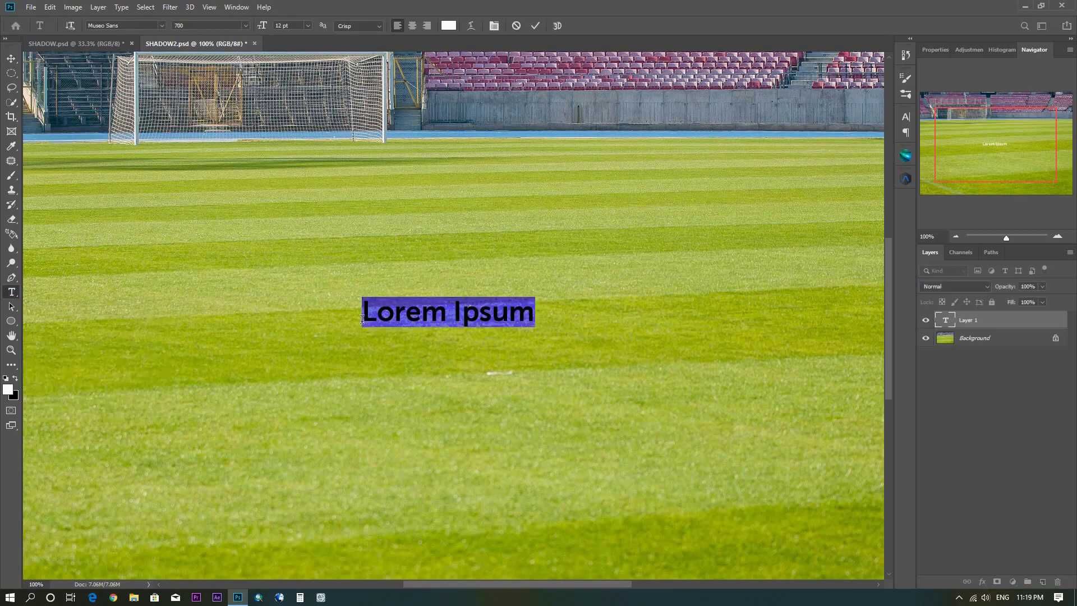
{"action": "left_click_drag", "start_coordinate": [363, 314], "coordinate": [536, 316]}
{"action": "type", "text": "F"}
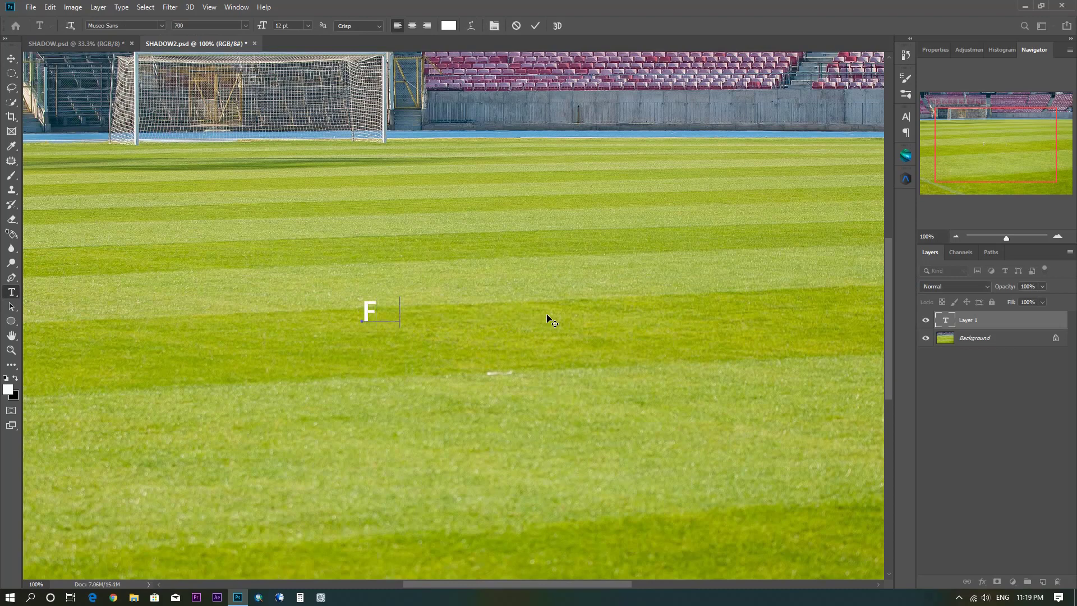
{"action": "type", "text": "OOTB"}
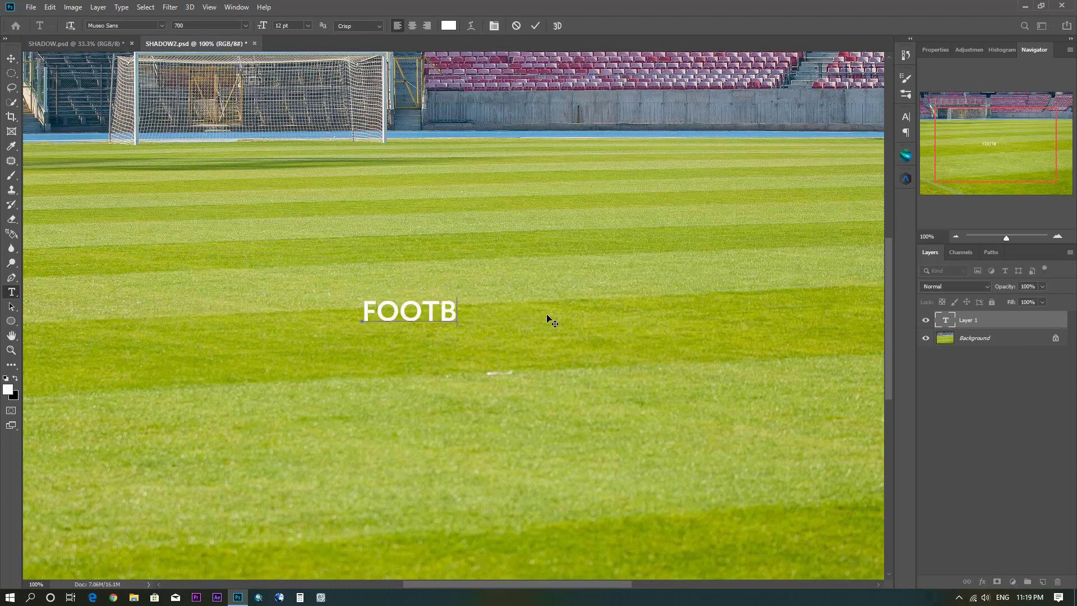
{"action": "type", "text": "OALL"}
{"action": "left_click_drag", "start_coordinate": [493, 317], "coordinate": [362, 320]}
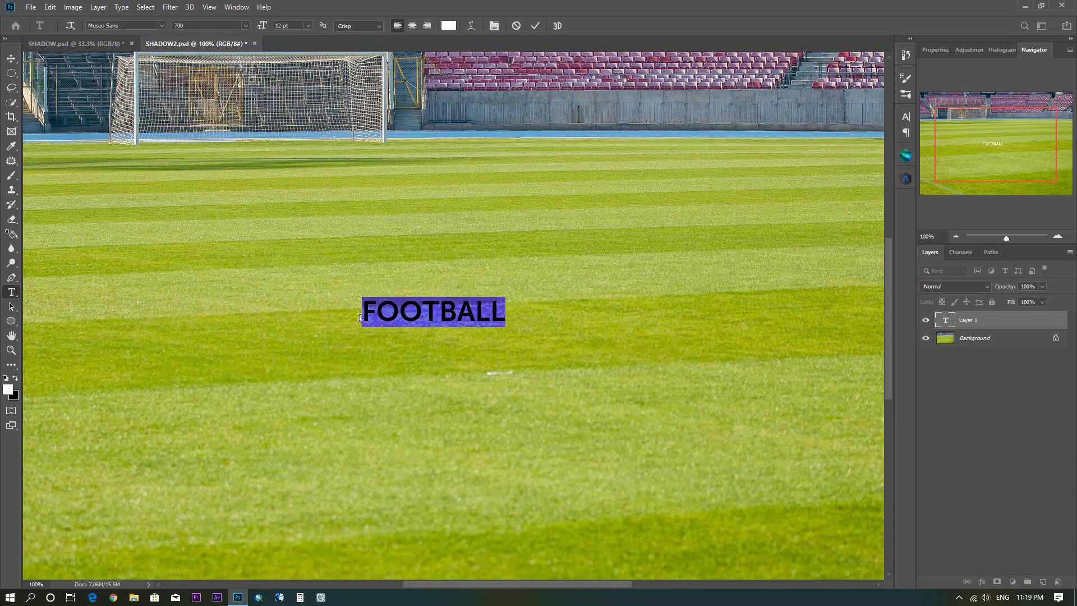
- Set the FOOTBALL text's font to Museo Sans 700 and commit the text layer
{"action": "left_click", "coordinate": [905, 120]}
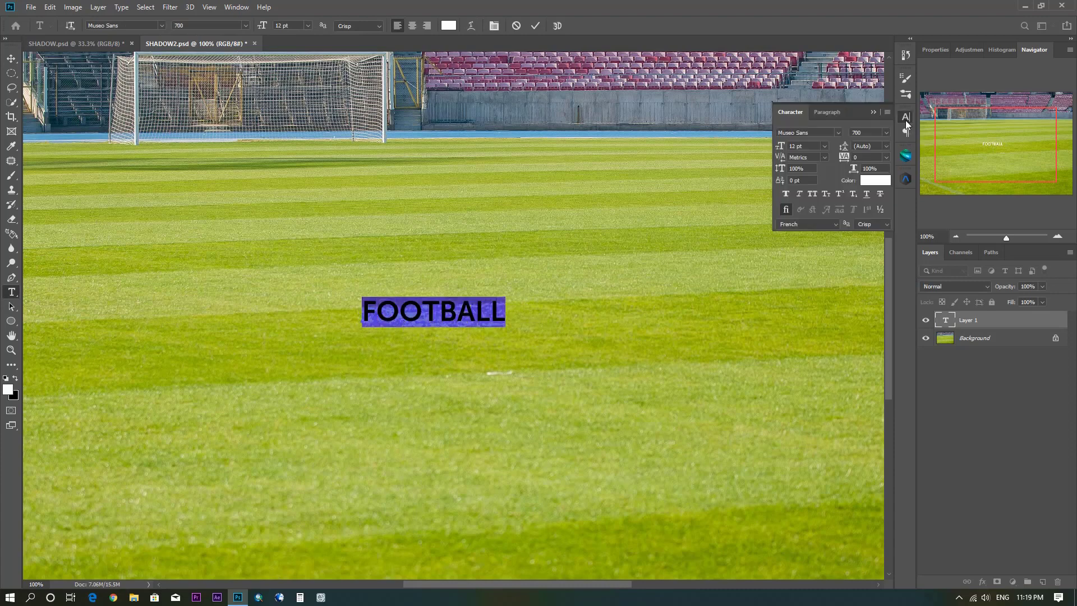
{"action": "left_click", "coordinate": [821, 133]}
{"action": "left_click", "coordinate": [838, 132]}
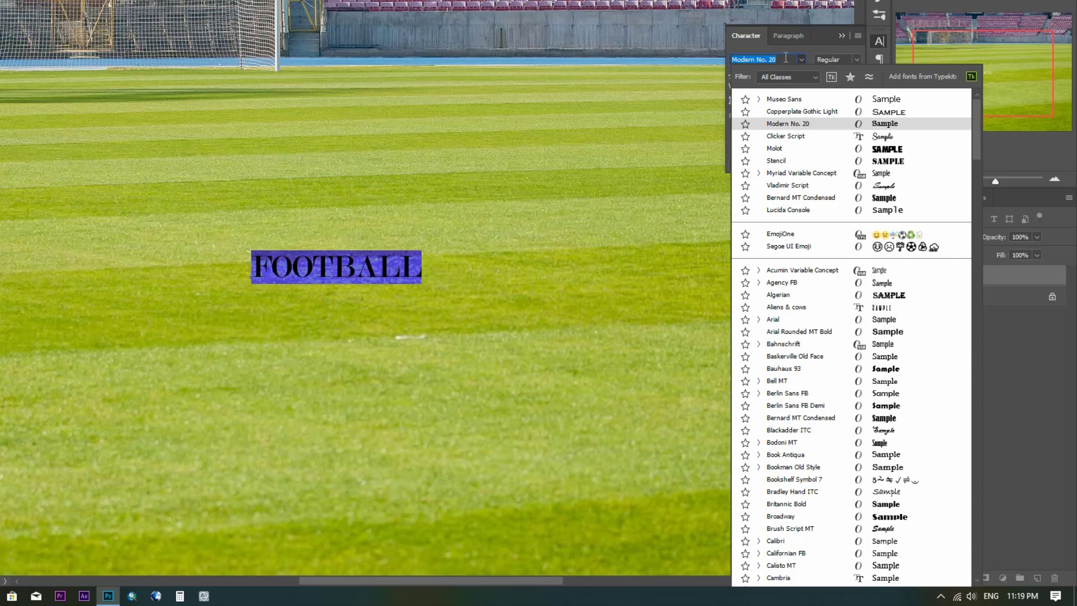
{"action": "type", "text": "M"}
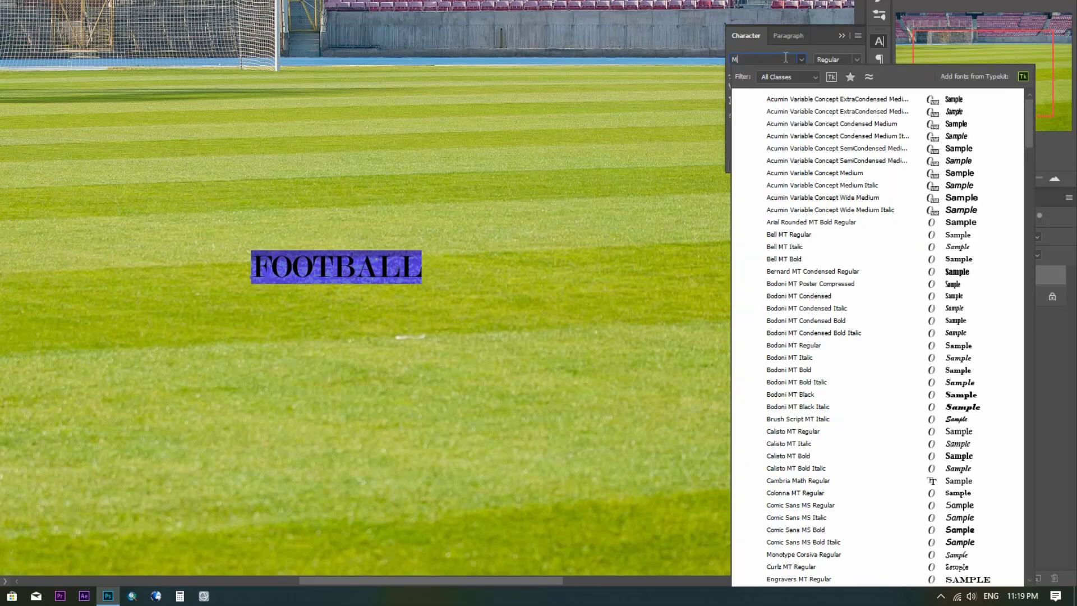
{"action": "type", "text": "US"}
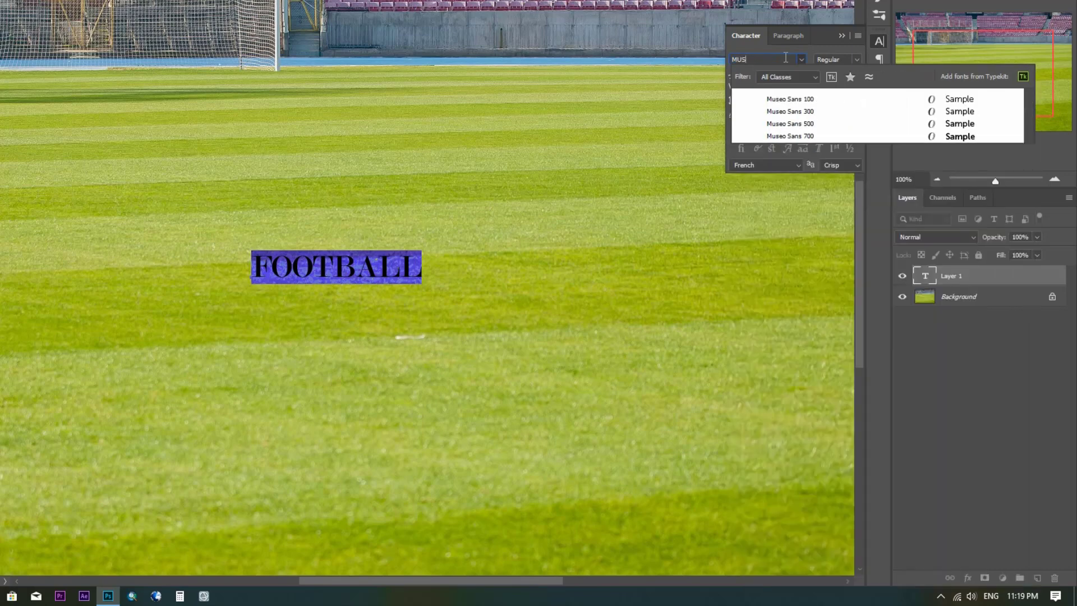
{"action": "key", "text": "Down"}
{"action": "key", "text": "Down"}
{"action": "key", "text": "Down"}
{"action": "key", "text": "Down"}
{"action": "key", "text": "Return"}
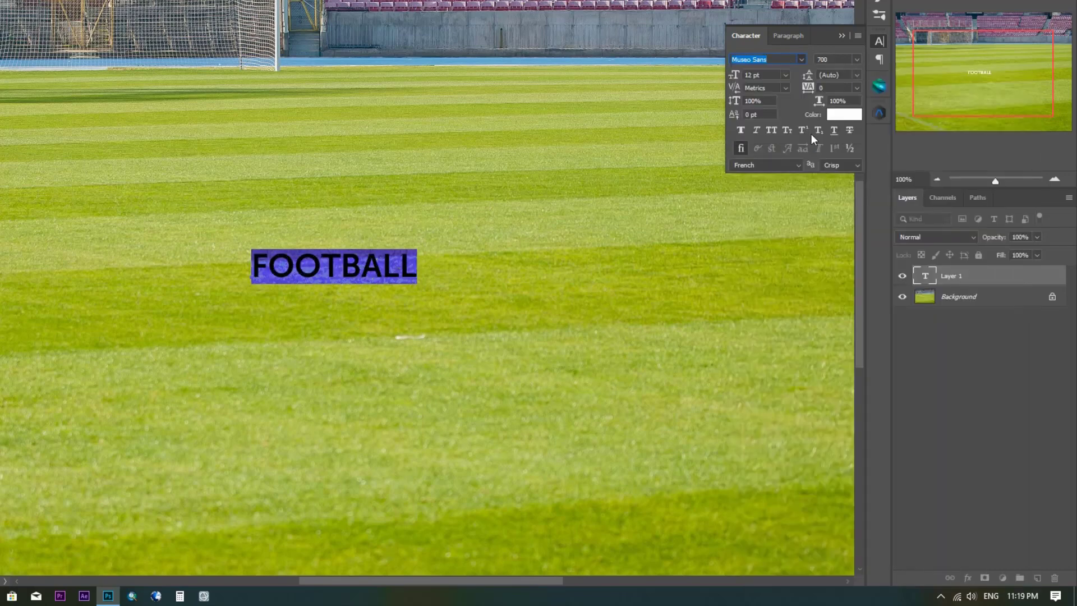
{"action": "left_click", "coordinate": [842, 35]}
{"action": "left_click", "coordinate": [935, 351]}
{"action": "left_click", "coordinate": [950, 276]}
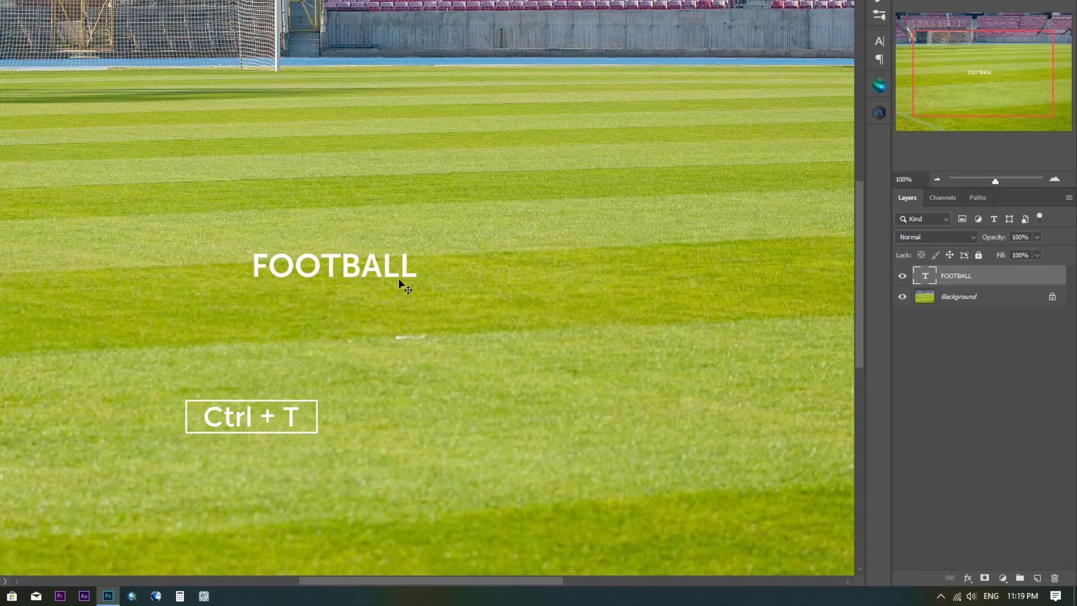
- Free-transform the FOOTBALL text, scaling it up twice and positioning it across mid-pitch
{"action": "key", "text": "ctrl+t"}
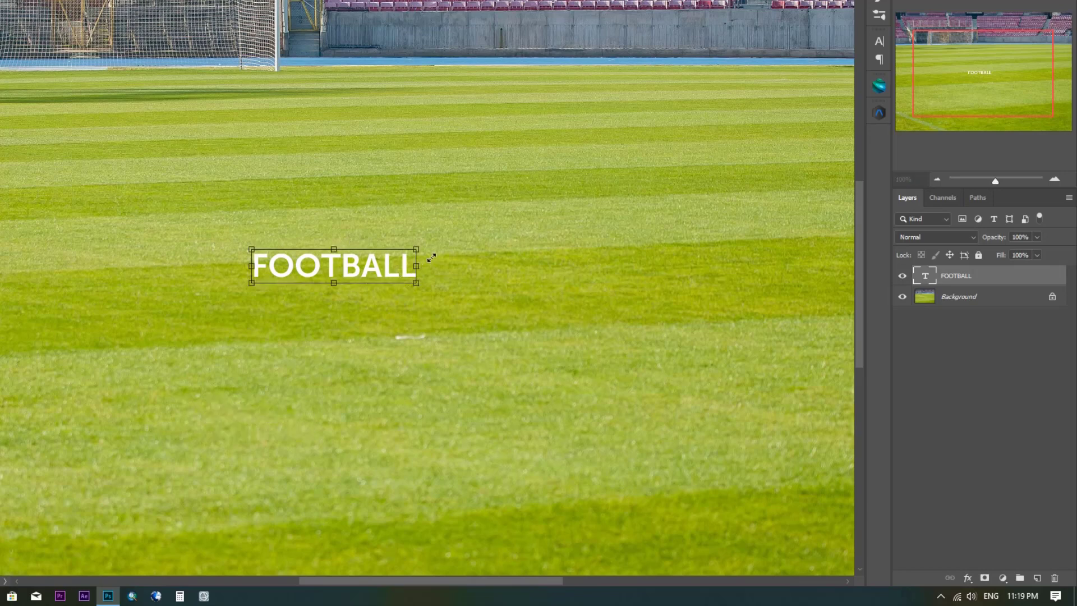
{"action": "left_click_drag", "start_coordinate": [416, 250], "coordinate": [697, 118]}
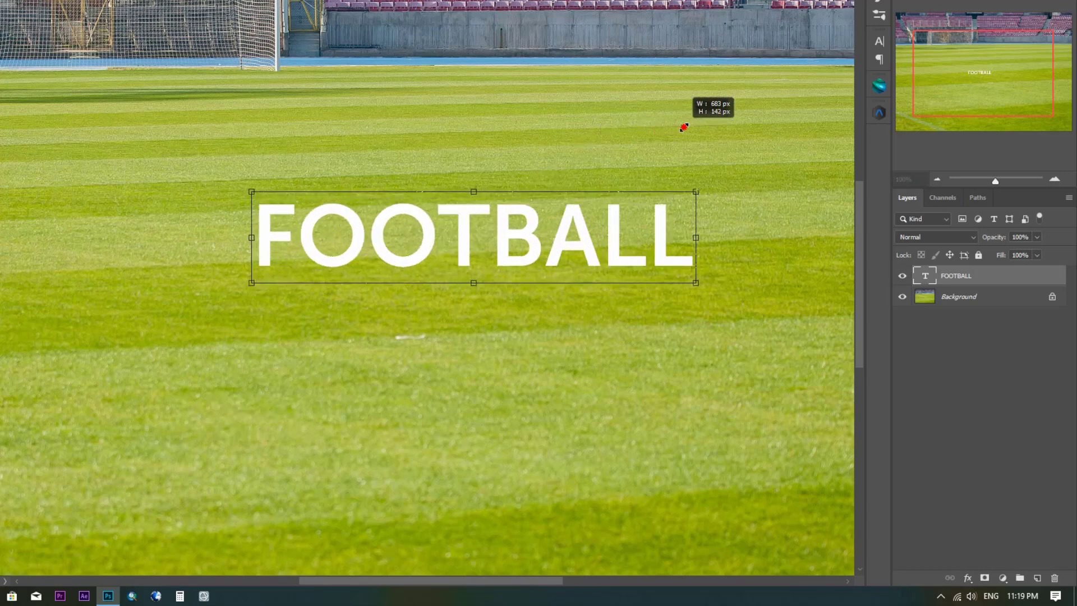
{"action": "left_click_drag", "start_coordinate": [584, 248], "coordinate": [452, 255]}
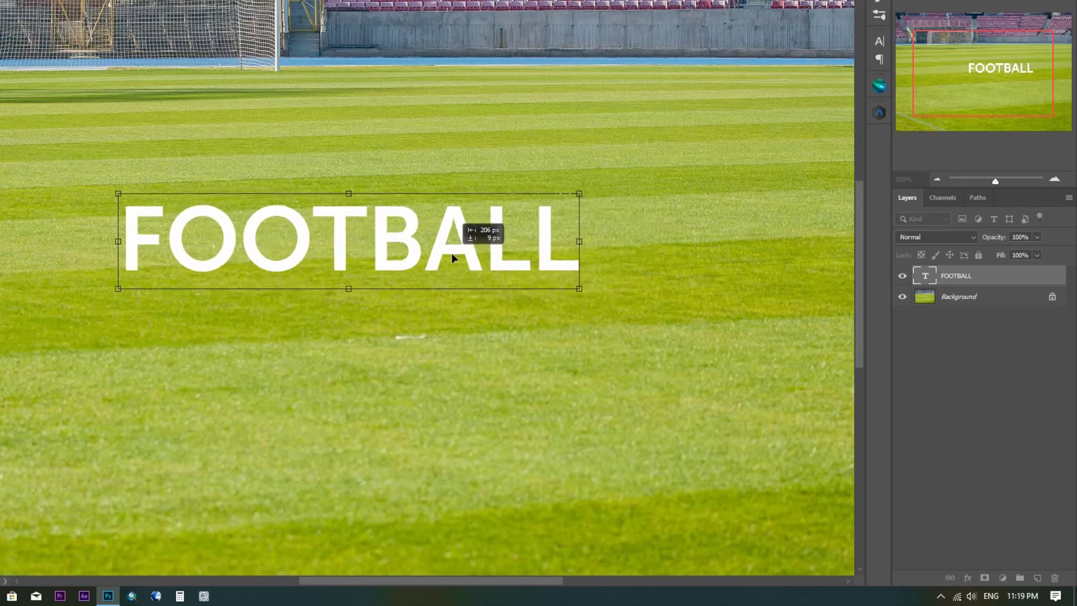
{"action": "left_click_drag", "start_coordinate": [580, 195], "coordinate": [723, 126]}
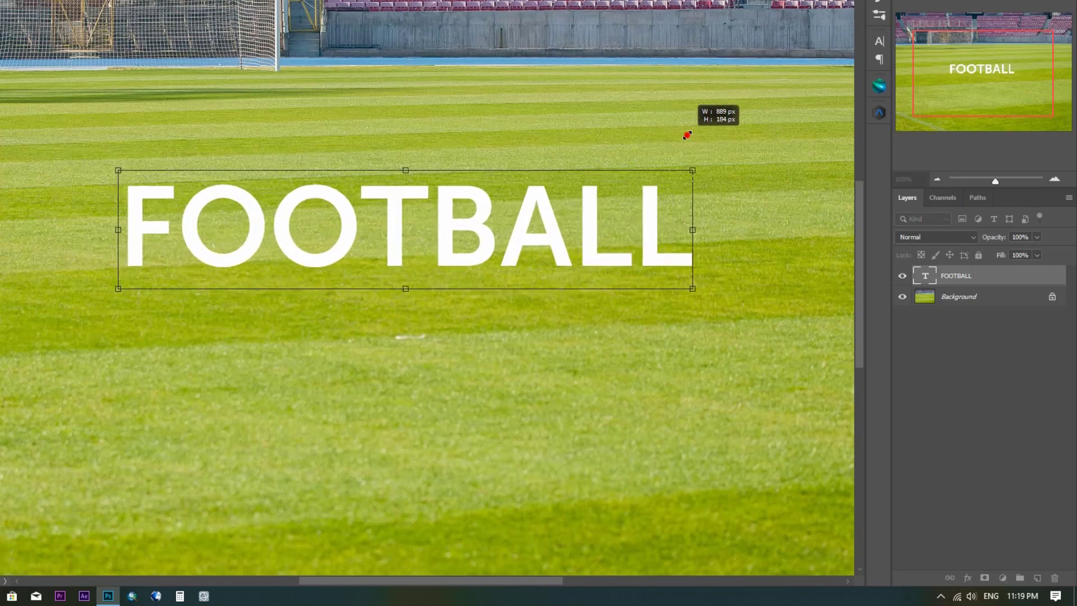
{"action": "left_click_drag", "start_coordinate": [551, 253], "coordinate": [517, 223]}
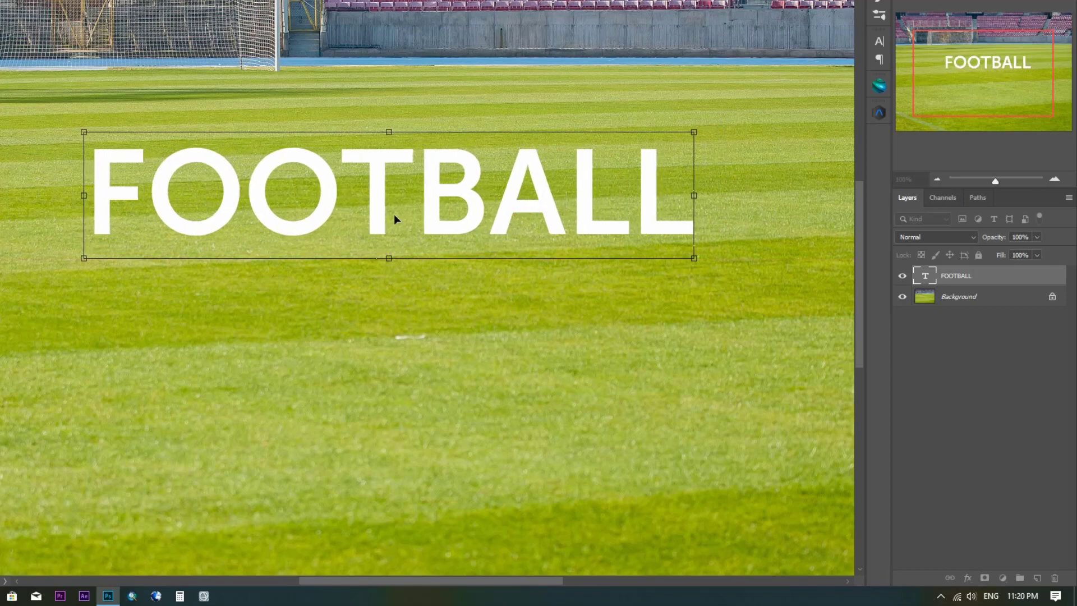
{"action": "left_click_drag", "start_coordinate": [505, 211], "coordinate": [504, 227]}
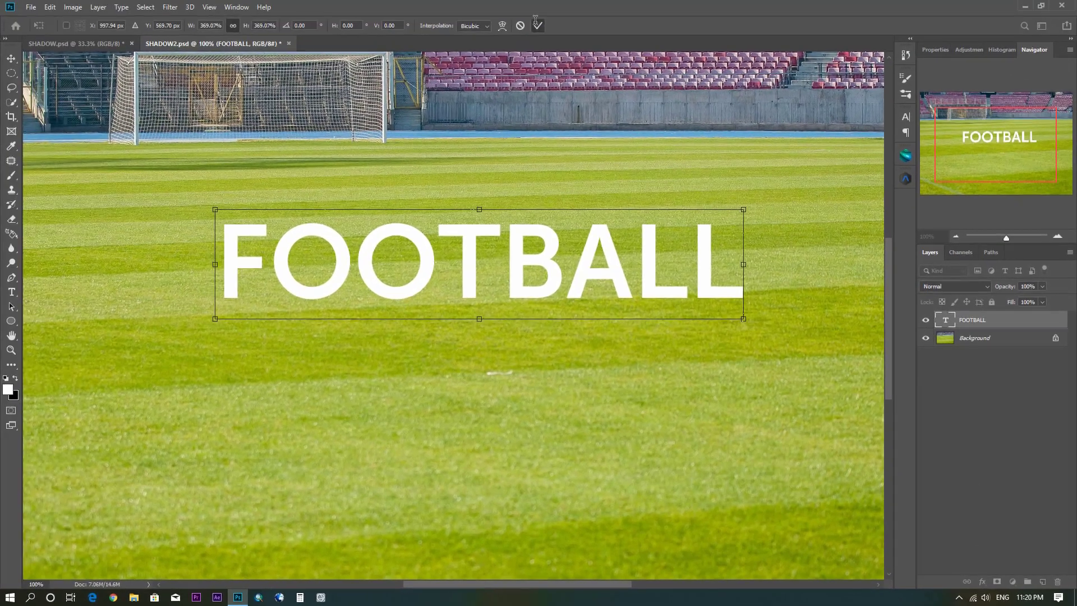
- Commit the resized FOOTBALL text so it sits large across the upper middle of the pitch
{"action": "key", "text": "t"}
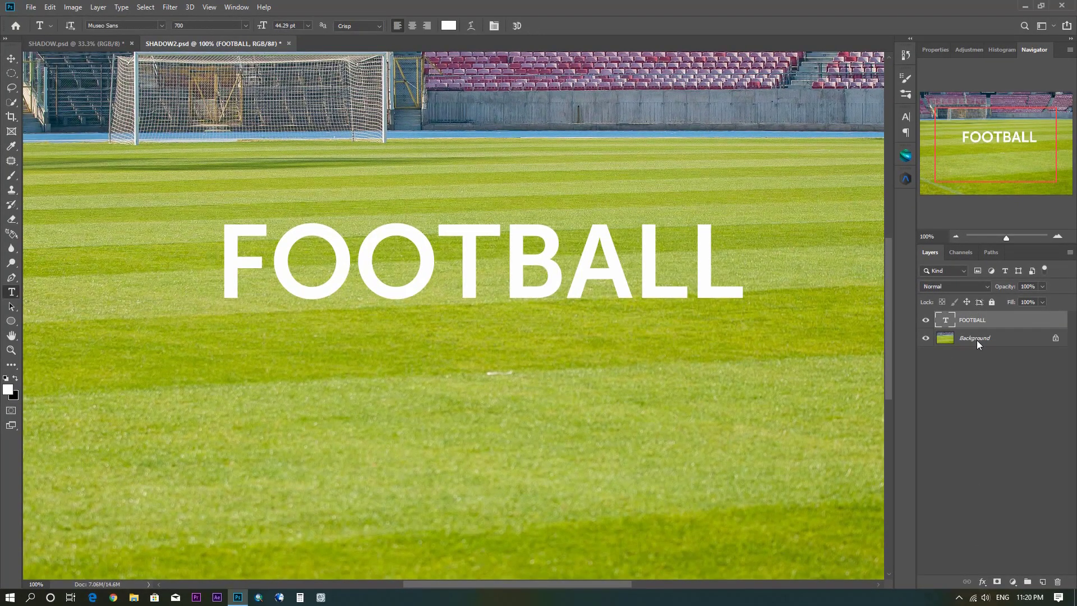
- Give the FOOTBALL layer a Drop Shadow with 66% opacity, 32 px distance and 20 px size
{"action": "left_click", "coordinate": [982, 582]}
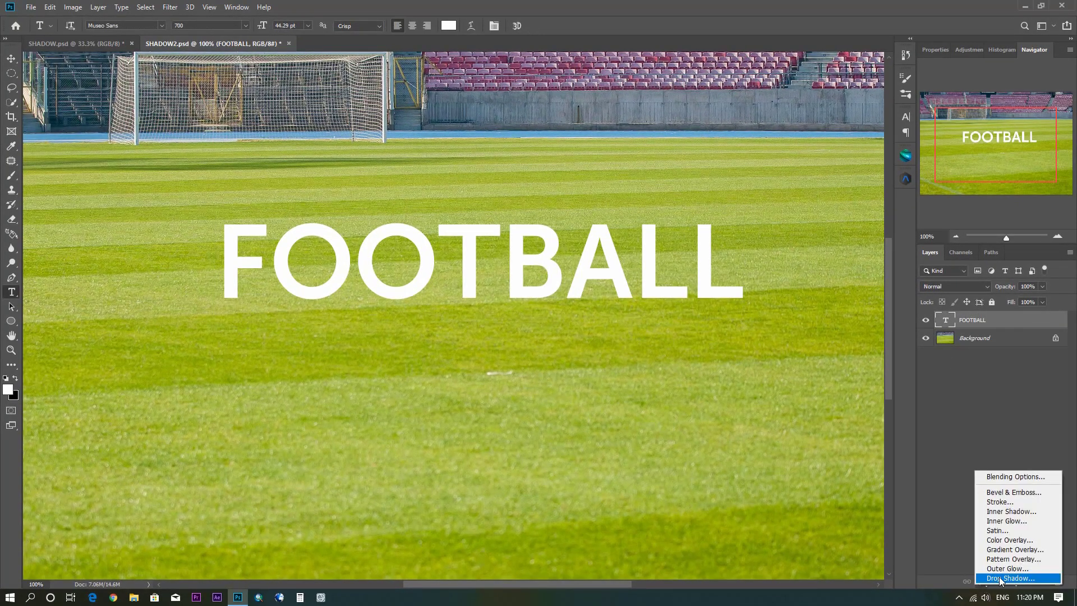
{"action": "left_click", "coordinate": [1028, 578]}
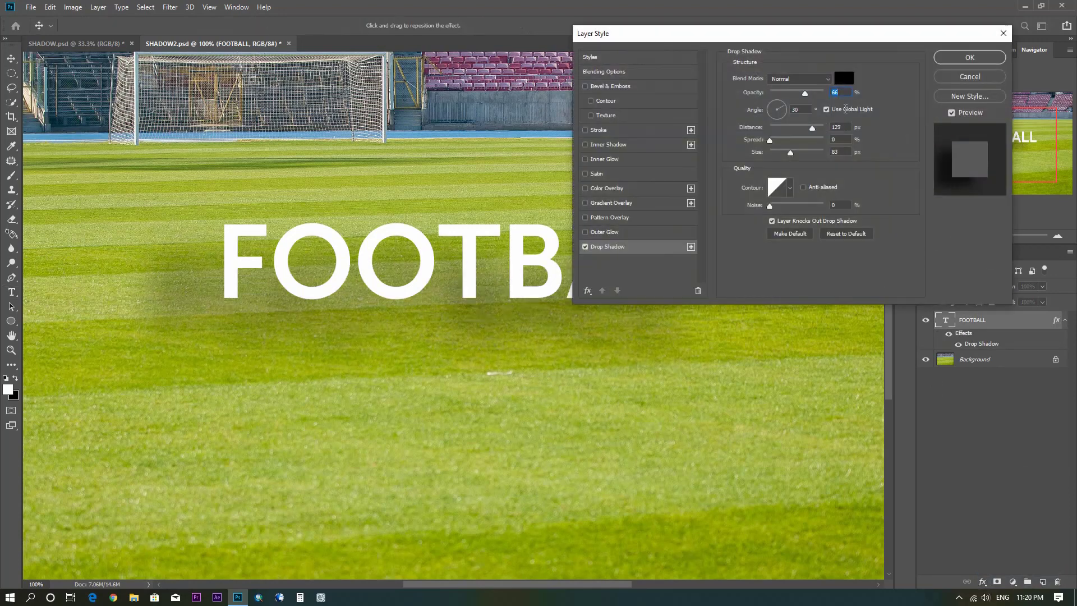
{"action": "left_click_drag", "start_coordinate": [842, 126], "coordinate": [824, 133]}
{"action": "type", "text": "3"}
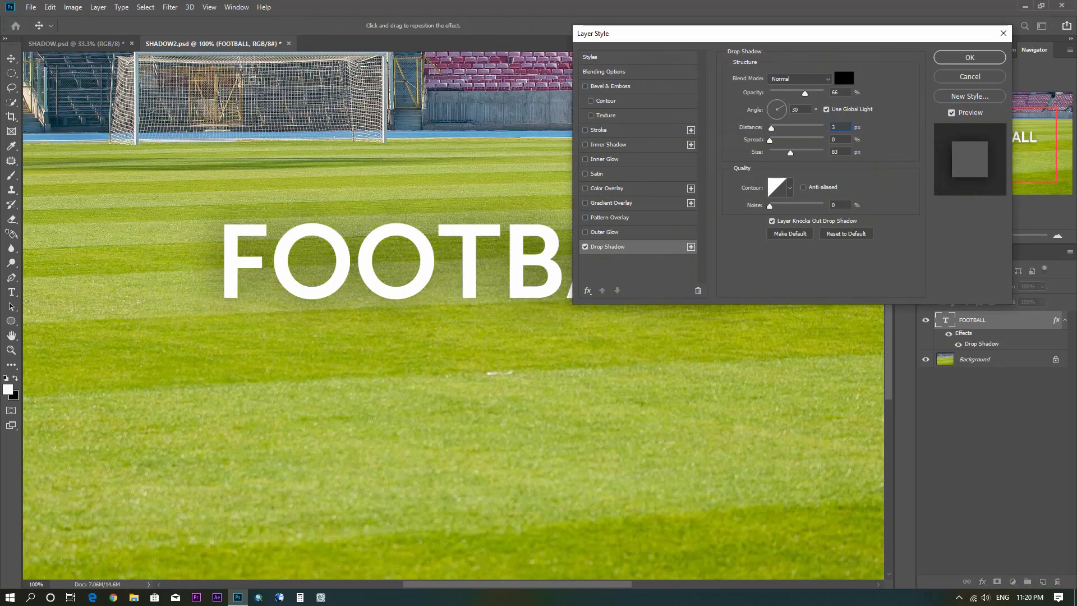
{"action": "type", "text": "2"}
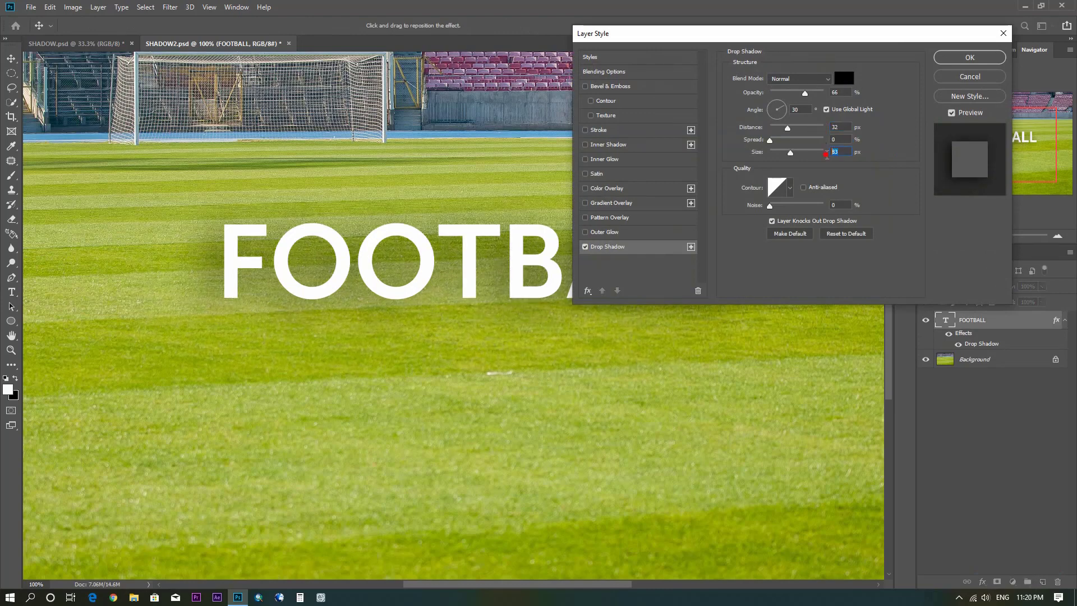
{"action": "type", "text": "20"}
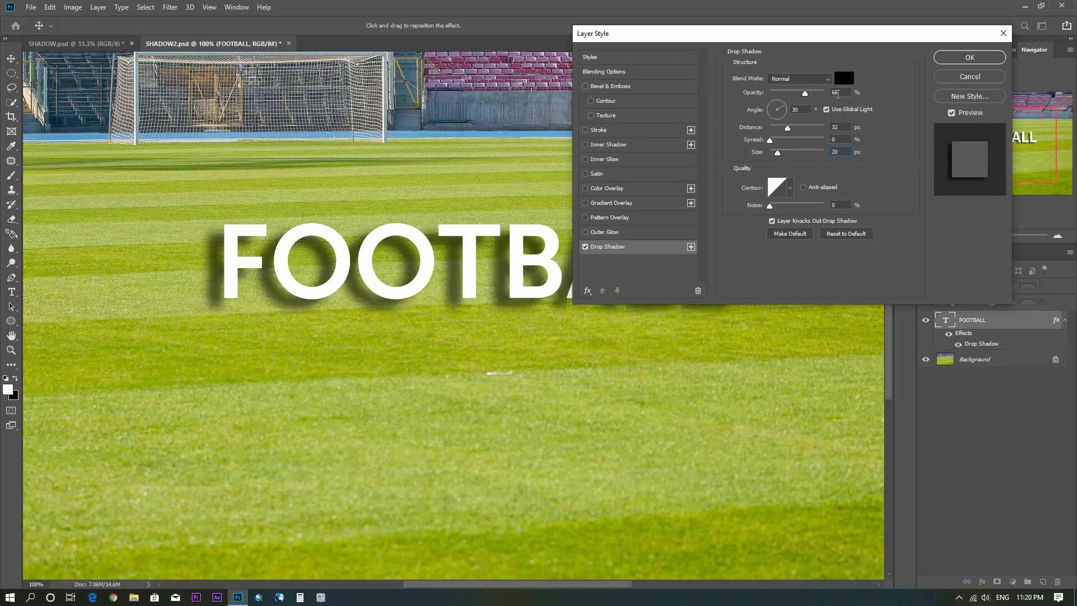
{"action": "double_click", "coordinate": [837, 92]}
{"action": "left_click", "coordinate": [969, 58]}
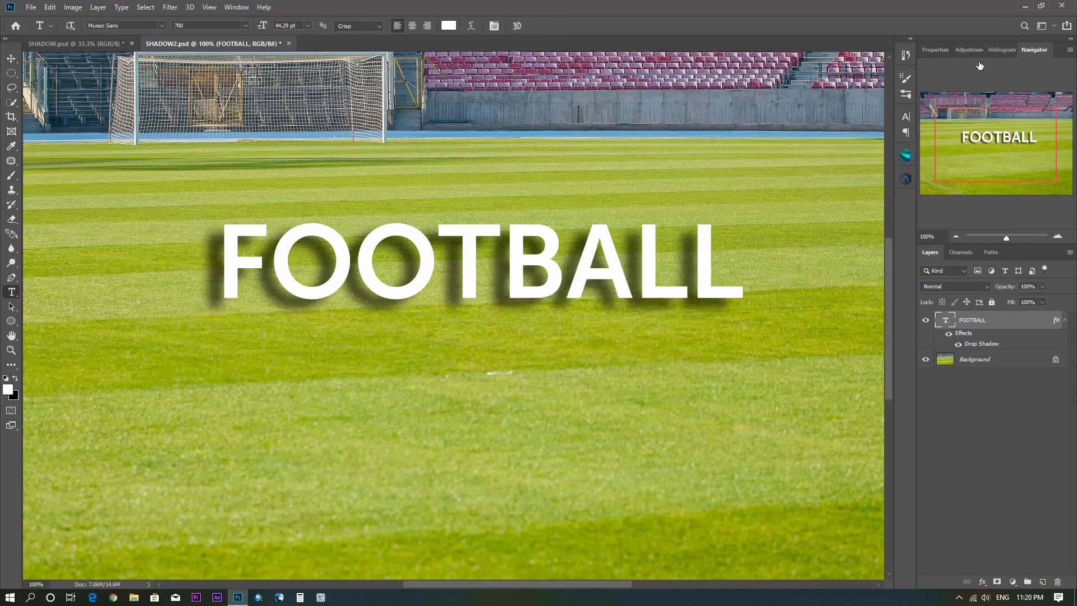
- Convert the FOOTBALL Drop Shadow effect into its own layer and select that layer
{"action": "right_click", "coordinate": [993, 346]}
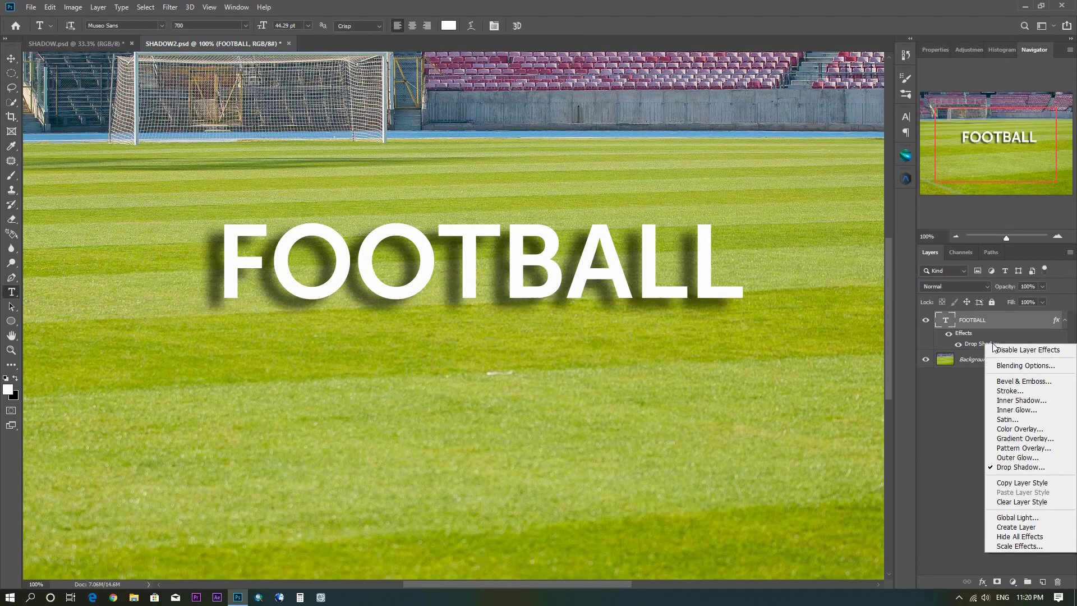
{"action": "left_click", "coordinate": [1040, 527]}
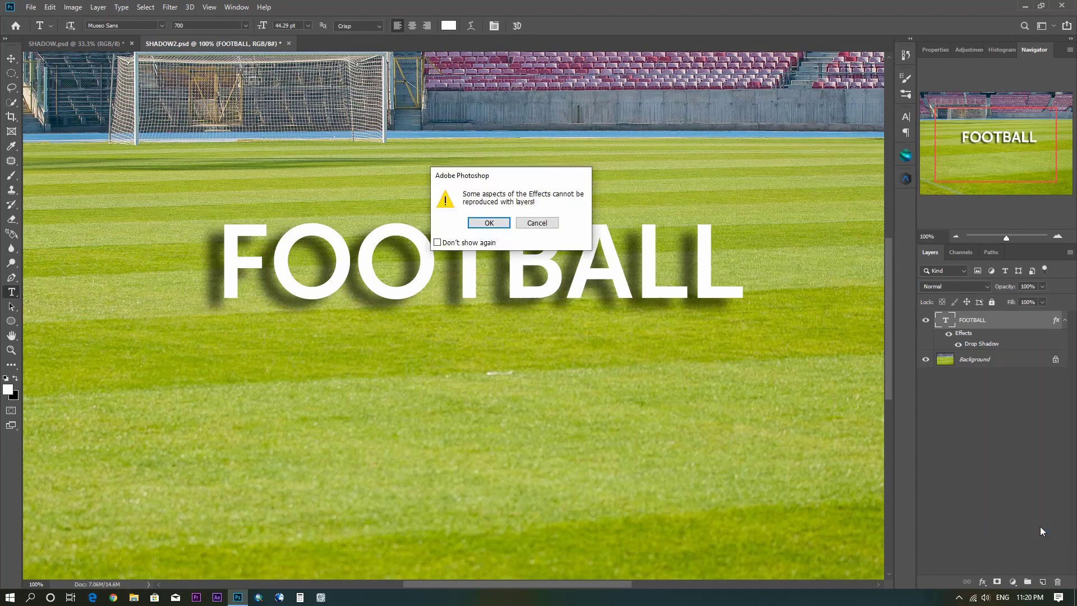
{"action": "left_click", "coordinate": [502, 222]}
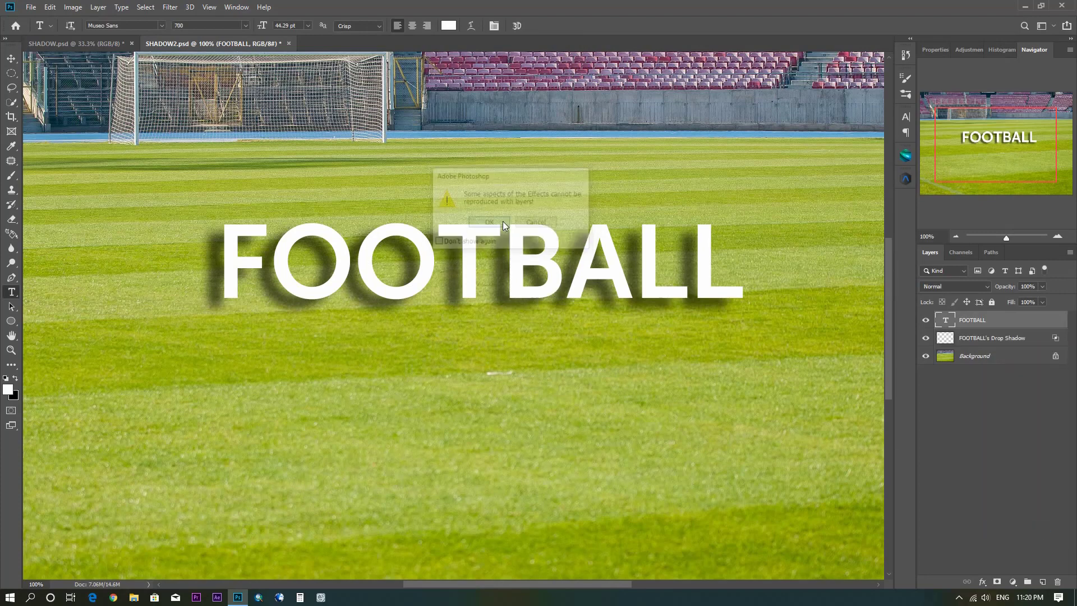
{"action": "left_click", "coordinate": [990, 338]}
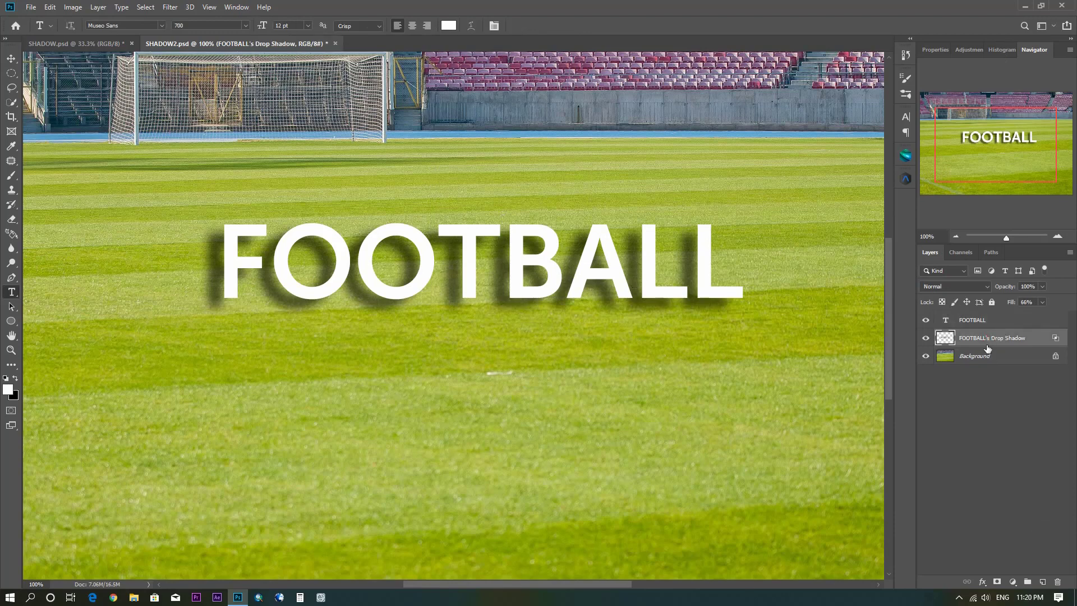
- Distort the shadow layer, flipping it below FOOTBALL and stretching and slanting its bottom edge
{"action": "left_click", "coordinate": [51, 7]}
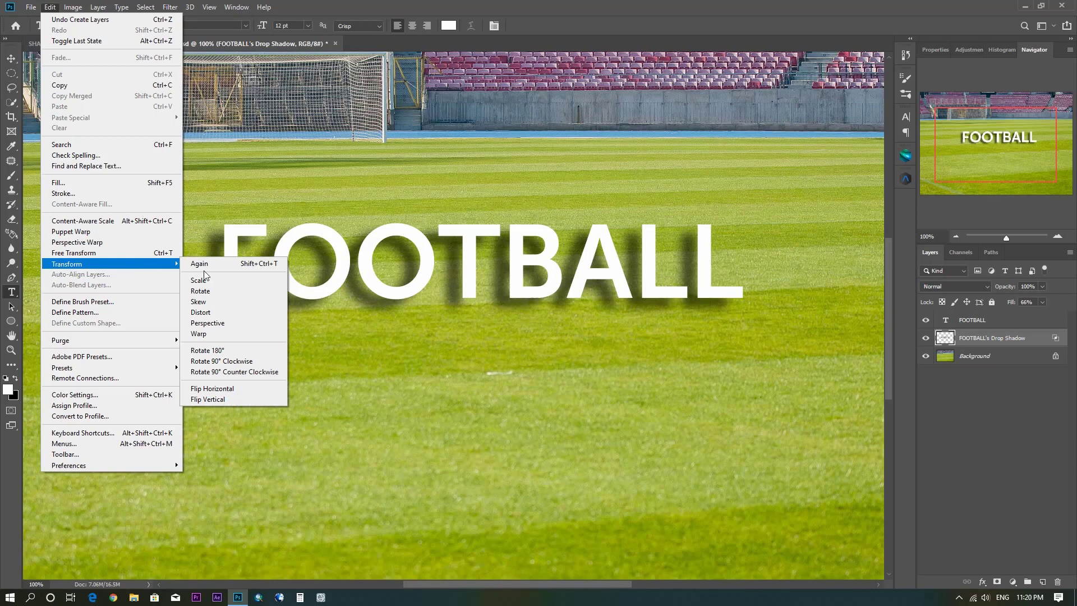
{"action": "left_click", "coordinate": [250, 314]}
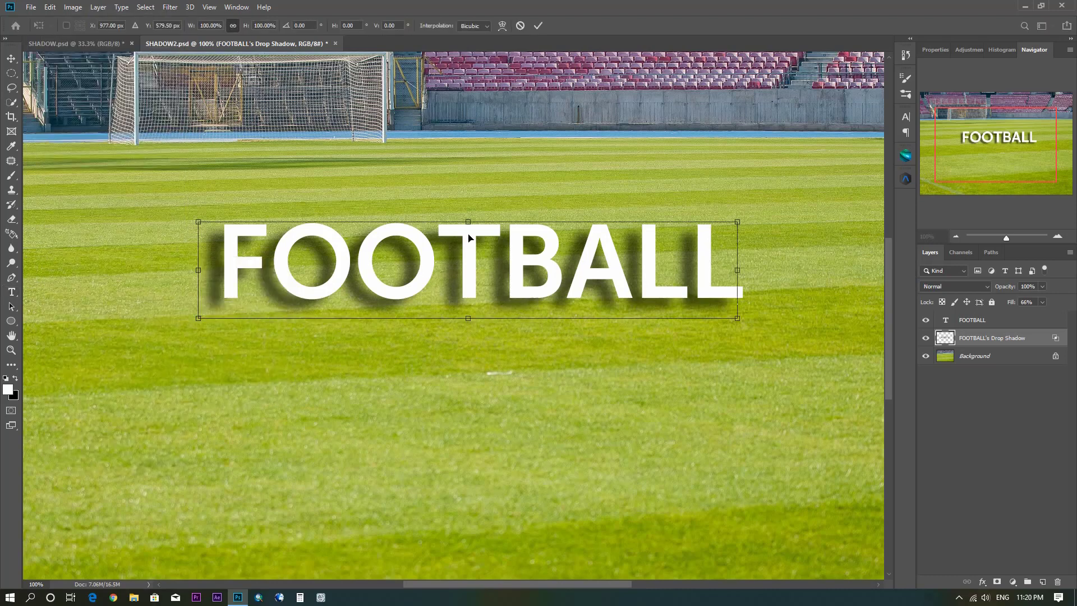
{"action": "mouse_move", "coordinate": [468, 222]}
{"action": "left_mouse_down"}
{"action": "mouse_move", "coordinate": [463, 396]}
{"action": "mouse_move", "coordinate": [483, 349]}
{"action": "left_mouse_up"}
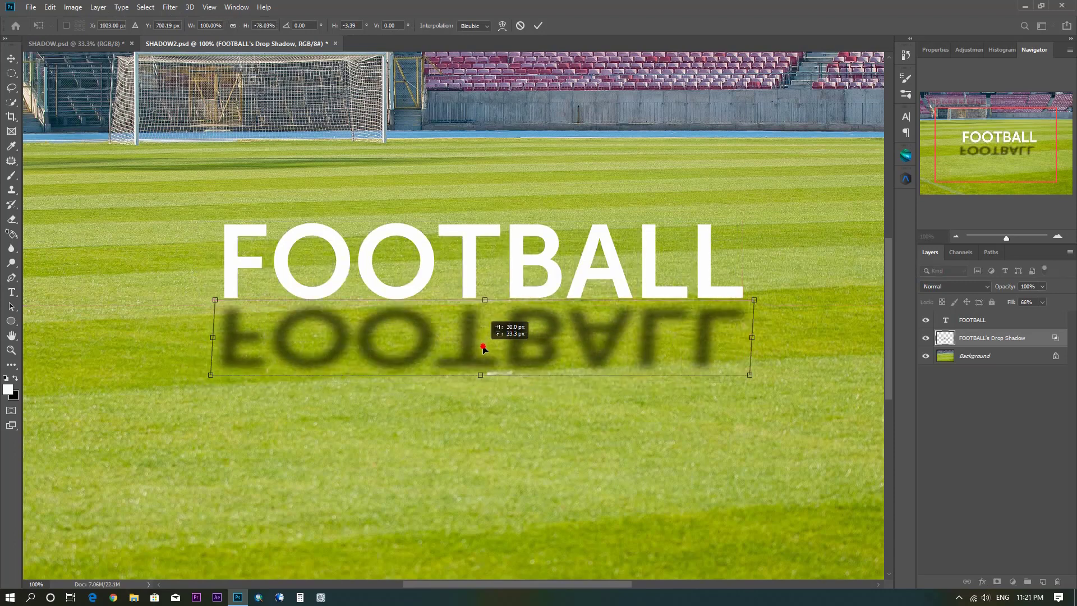
{"action": "left_click_drag", "start_coordinate": [479, 375], "coordinate": [480, 392]}
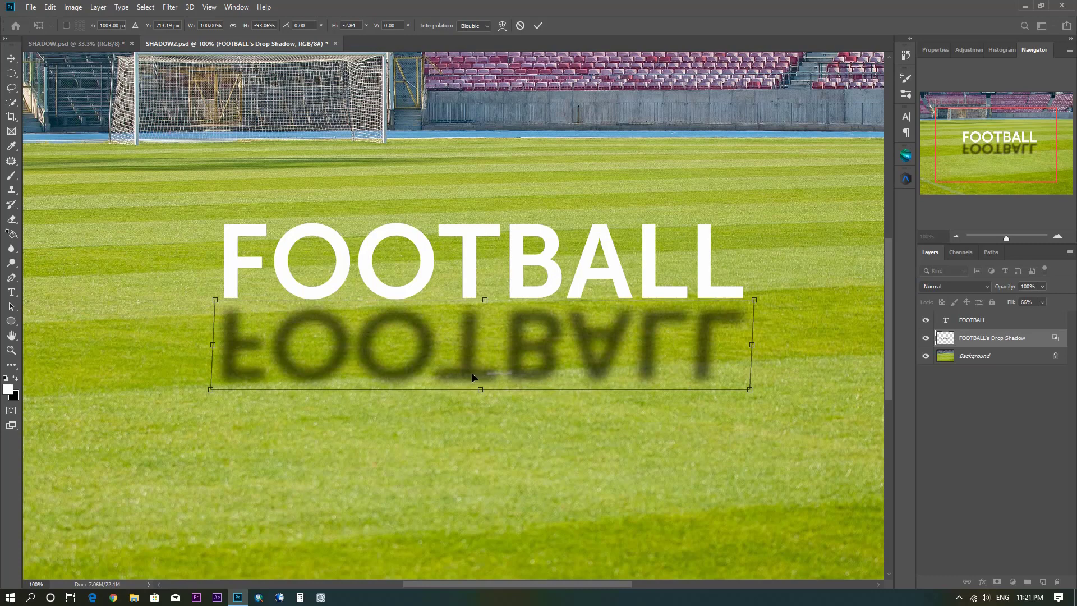
{"action": "mouse_move", "coordinate": [748, 394]}
{"action": "left_mouse_down"}
{"action": "mouse_move", "coordinate": [727, 398]}
{"action": "mouse_move", "coordinate": [745, 394]}
{"action": "left_mouse_up"}
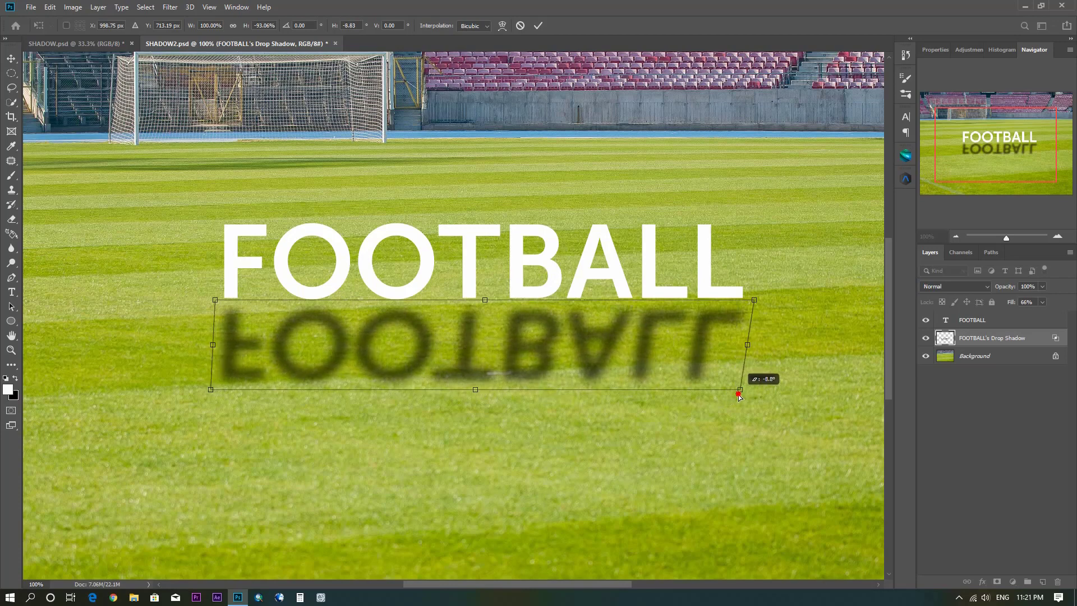
{"action": "left_click_drag", "start_coordinate": [746, 395], "coordinate": [727, 394]}
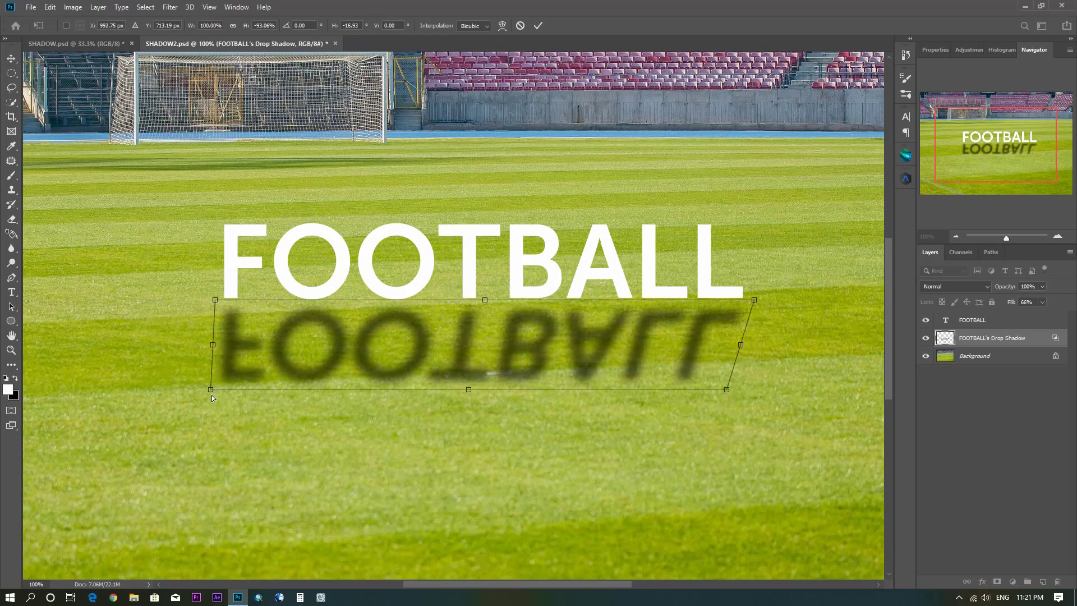
{"action": "left_click_drag", "start_coordinate": [208, 393], "coordinate": [185, 400]}
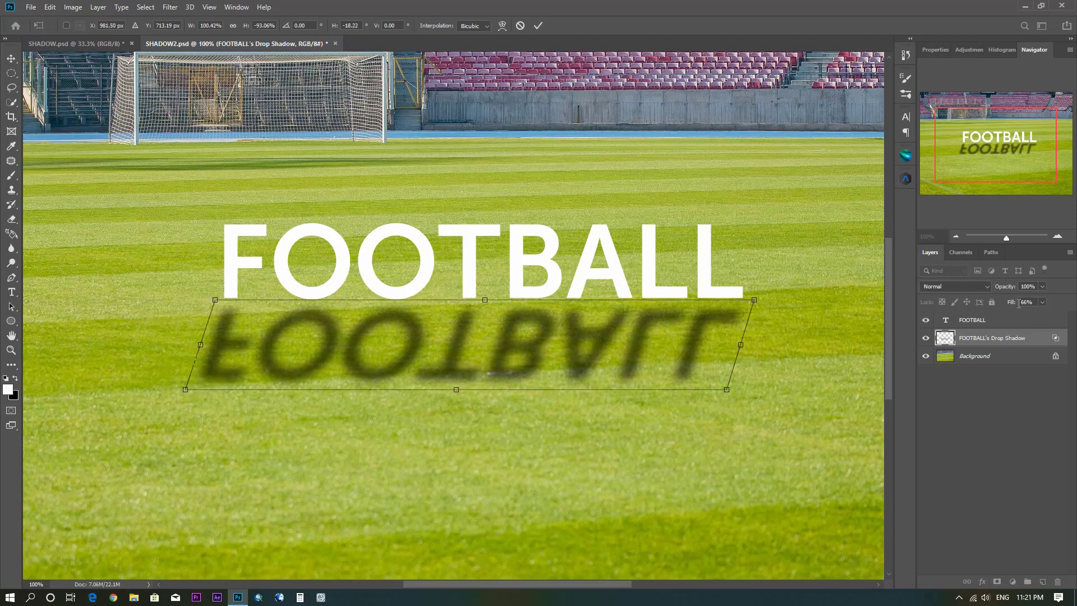
- Blend the shadow as Overlay at 54% fill, nudge it up, and commit the distortion
{"action": "scroll", "coordinate": [1026, 303], "scroll_direction": "down", "scroll_amount": 10}
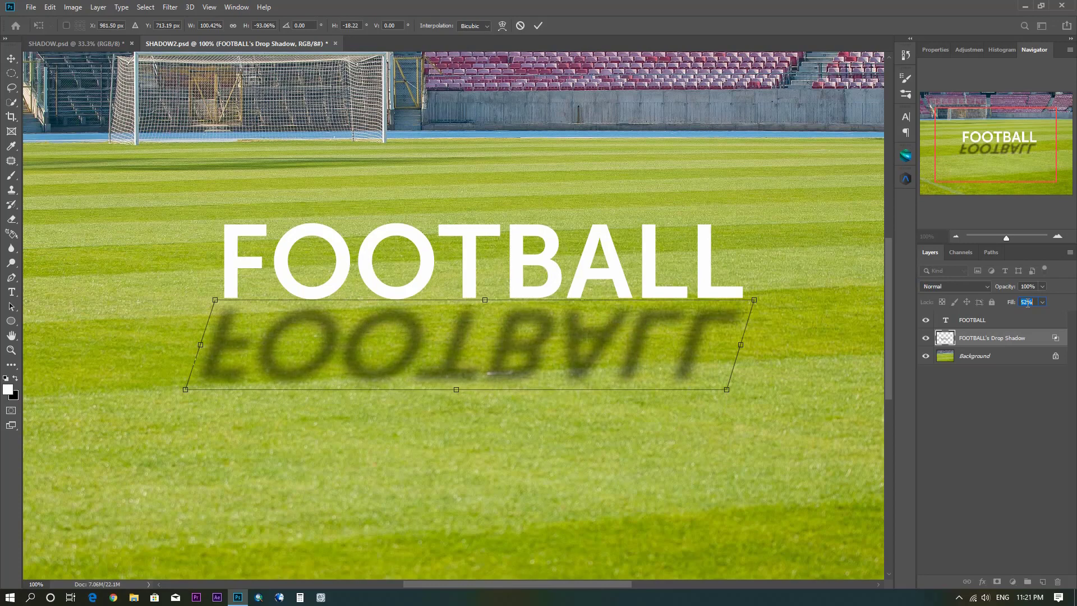
{"action": "scroll", "coordinate": [1026, 302], "scroll_direction": "down", "scroll_amount": 11}
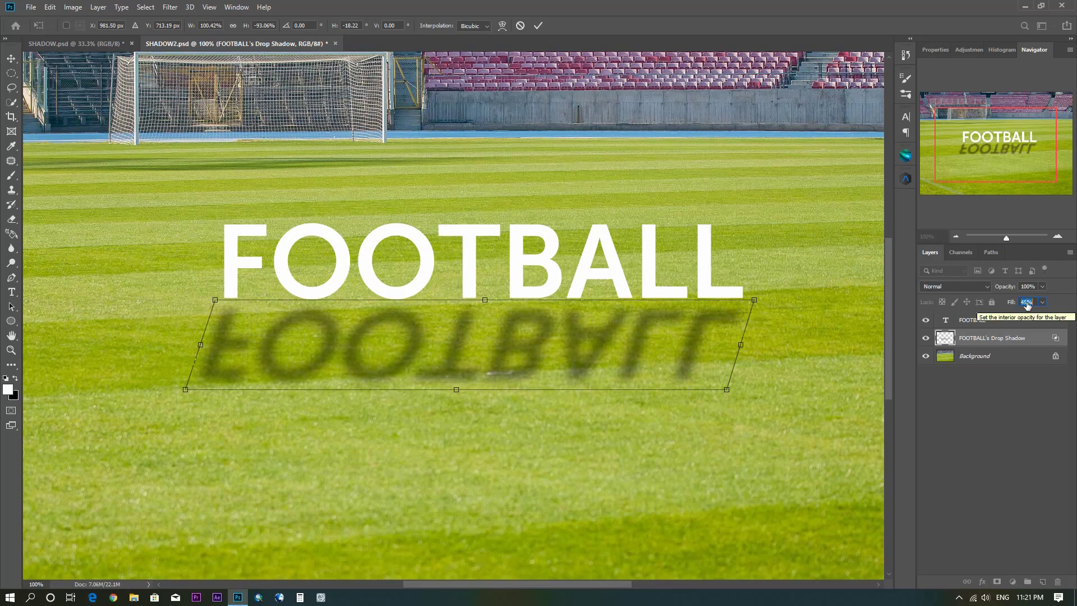
{"action": "left_click", "coordinate": [964, 287]}
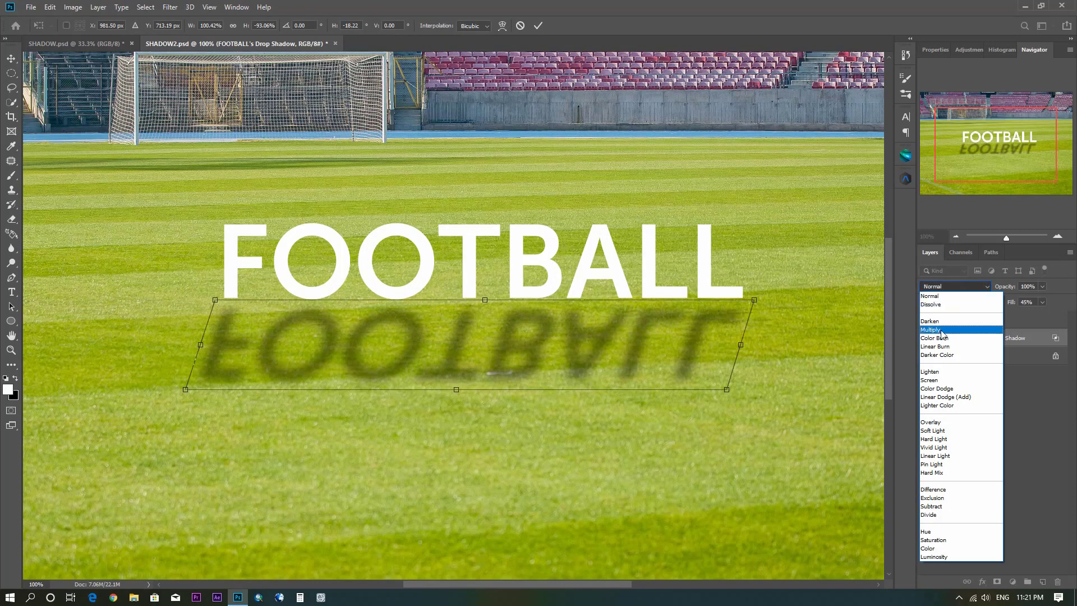
{"action": "left_click", "coordinate": [940, 422]}
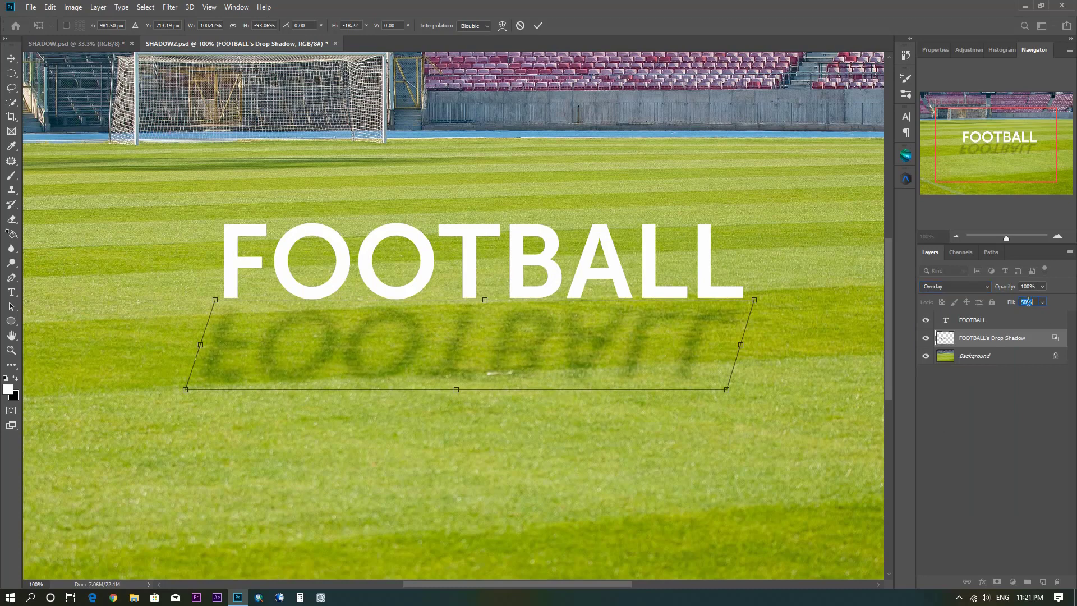
{"action": "key", "text": "Up"}
{"action": "left_click_drag", "start_coordinate": [542, 324], "coordinate": [548, 316]}
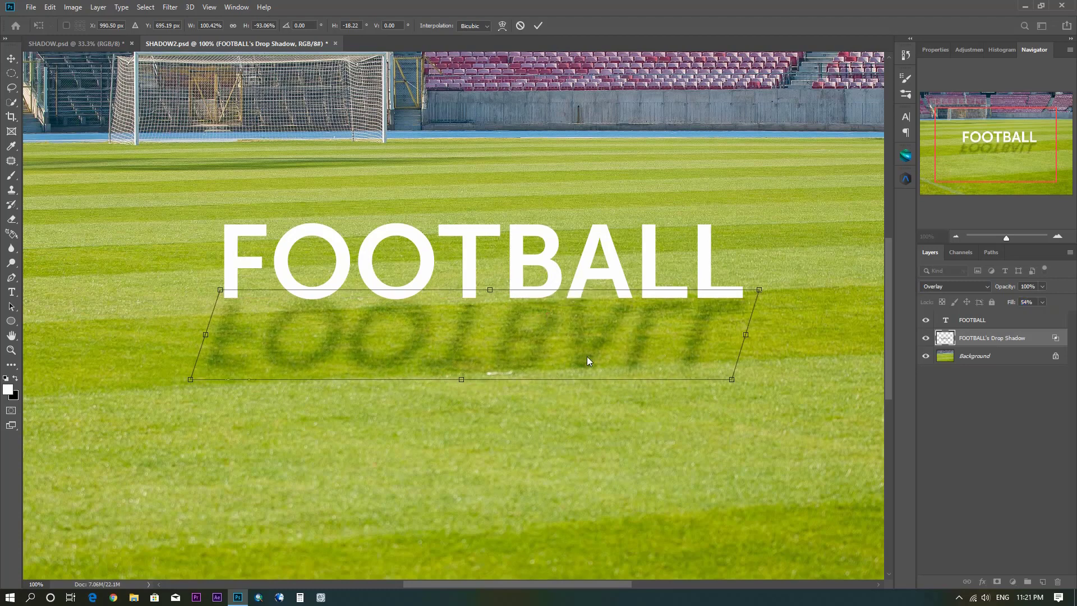
{"action": "left_click", "coordinate": [986, 403]}
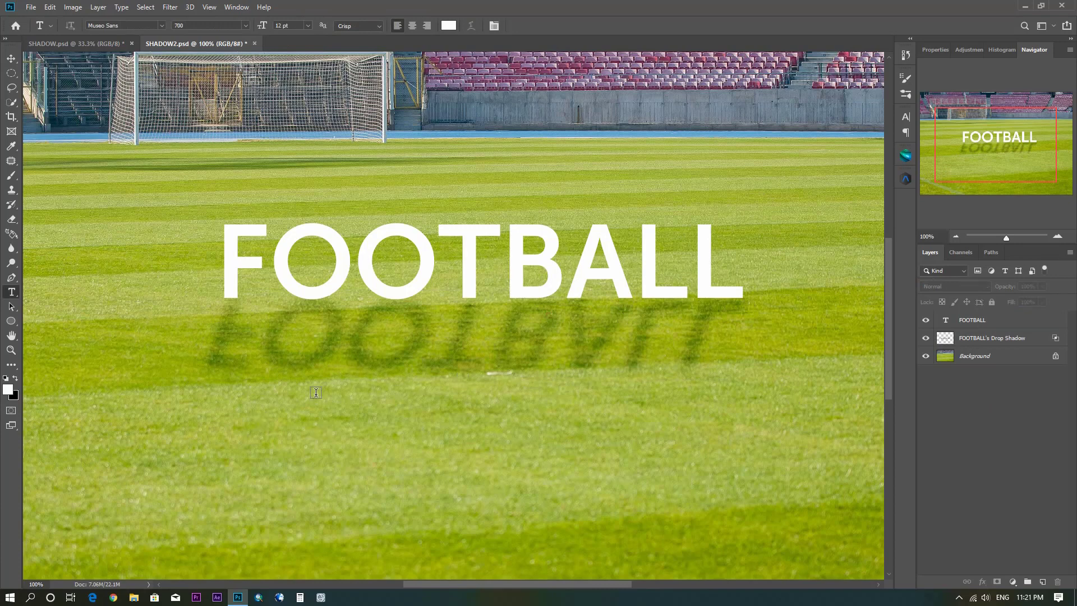
- Paint two faint 8% opacity brush strokes over the reflected shadow layer
{"action": "key", "text": "b"}
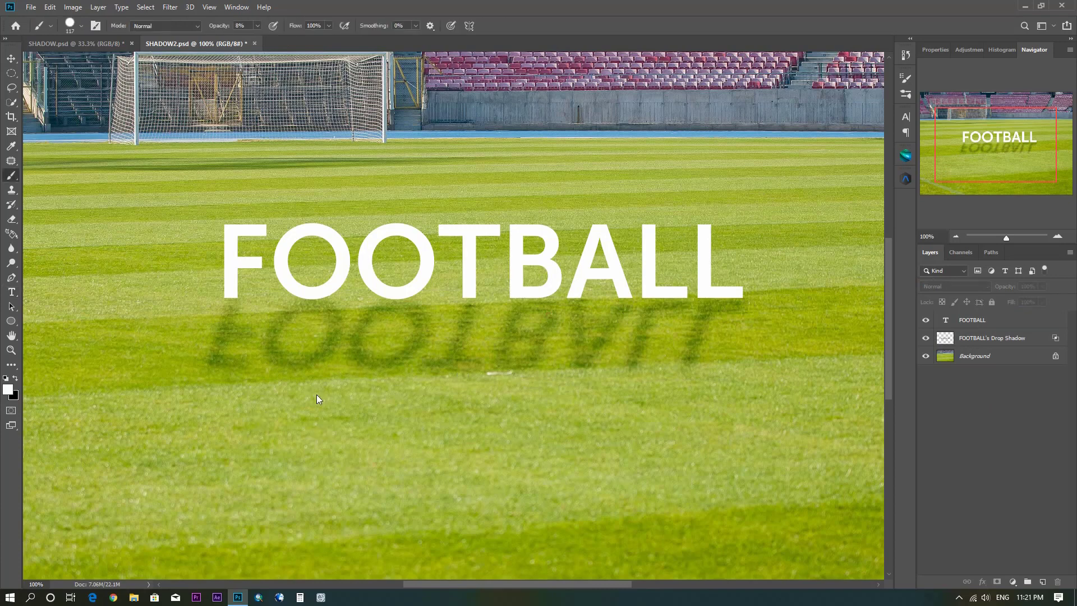
{"action": "left_click", "coordinate": [979, 342]}
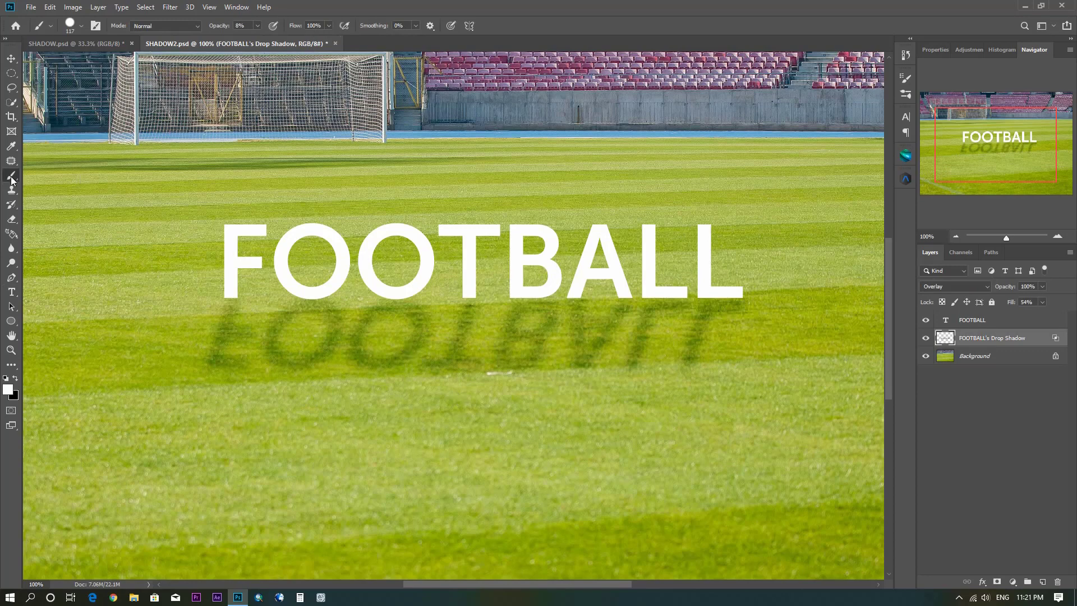
{"action": "left_click", "coordinate": [242, 25]}
{"action": "left_click", "coordinate": [227, 23]}
{"action": "left_click_drag", "start_coordinate": [707, 381], "coordinate": [197, 370]}
{"action": "mouse_move", "coordinate": [721, 325]}
{"action": "left_mouse_down"}
{"action": "mouse_move", "coordinate": [451, 366]}
{"action": "mouse_move", "coordinate": [385, 342]}
{"action": "mouse_move", "coordinate": [381, 357]}
{"action": "mouse_move", "coordinate": [319, 353]}
{"action": "left_mouse_up"}
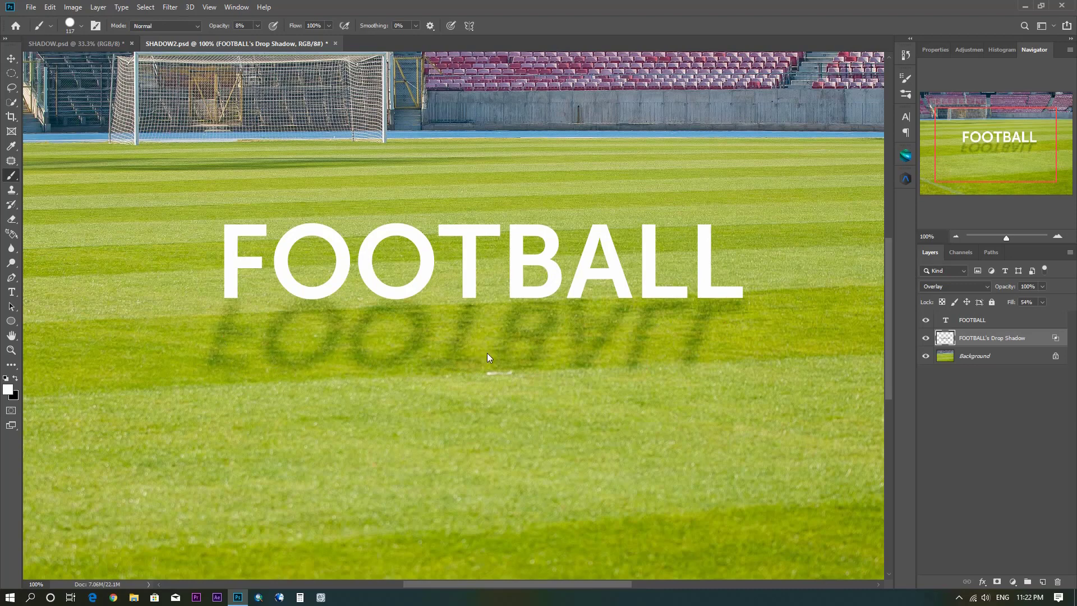
- Hide and re-show the shadow layer to compare the scene with and without it
{"action": "left_click", "coordinate": [926, 337]}
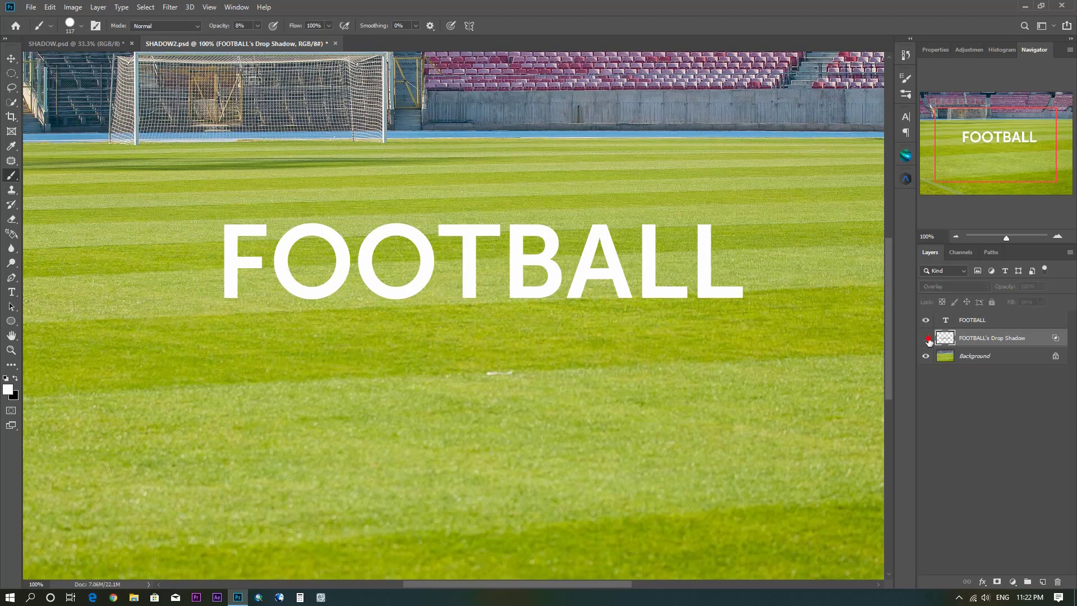
{"action": "left_click", "coordinate": [926, 337]}
{"action": "left_click", "coordinate": [926, 338]}
{"action": "left_click", "coordinate": [974, 405]}
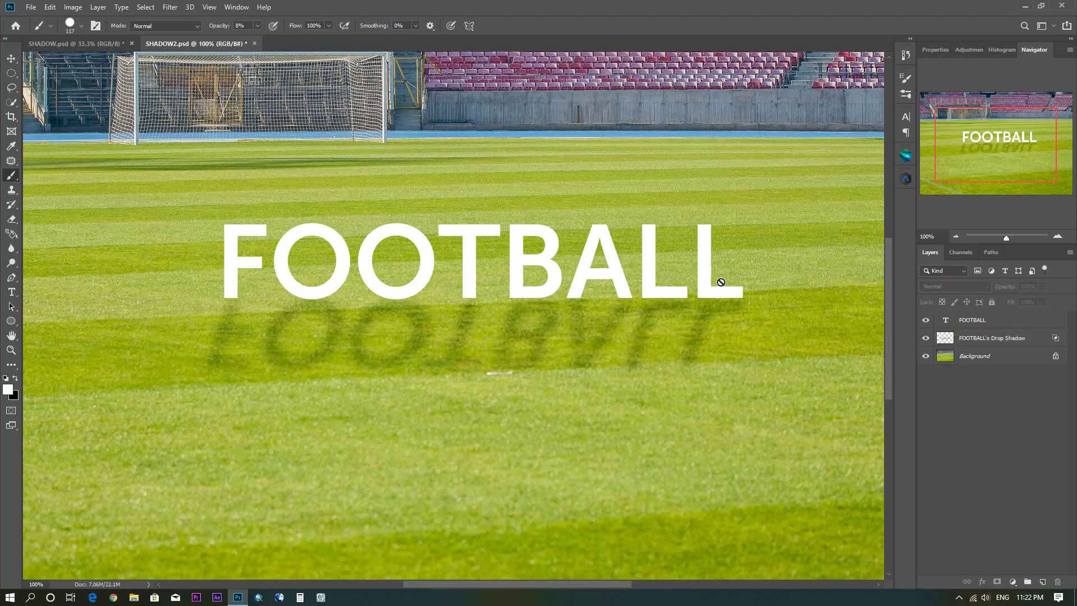
- Switch to the SHADOW.psd yoga image document
{"action": "left_click", "coordinate": [99, 43]}
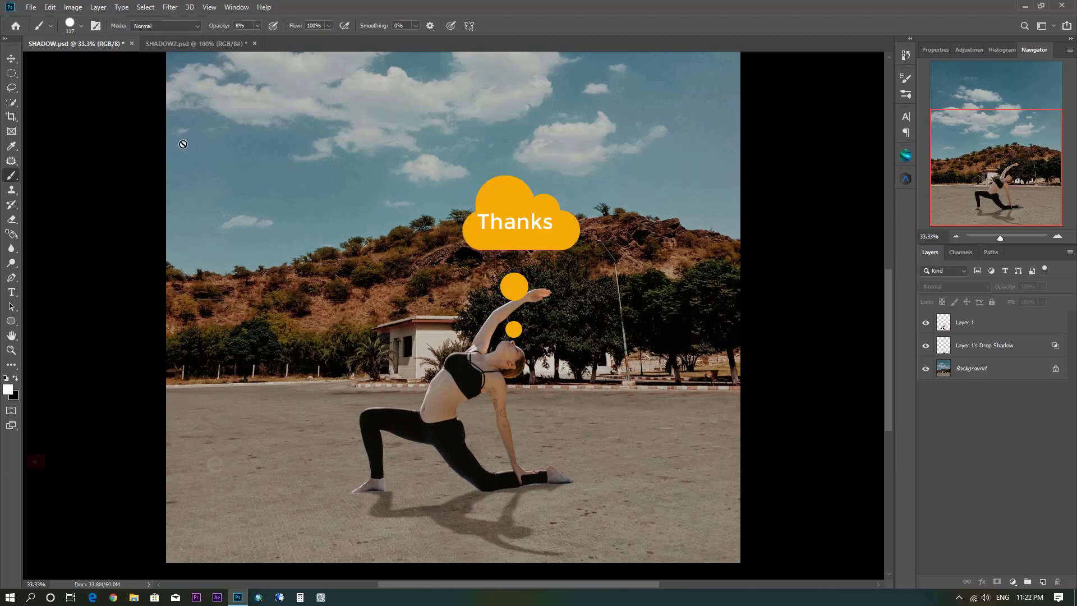